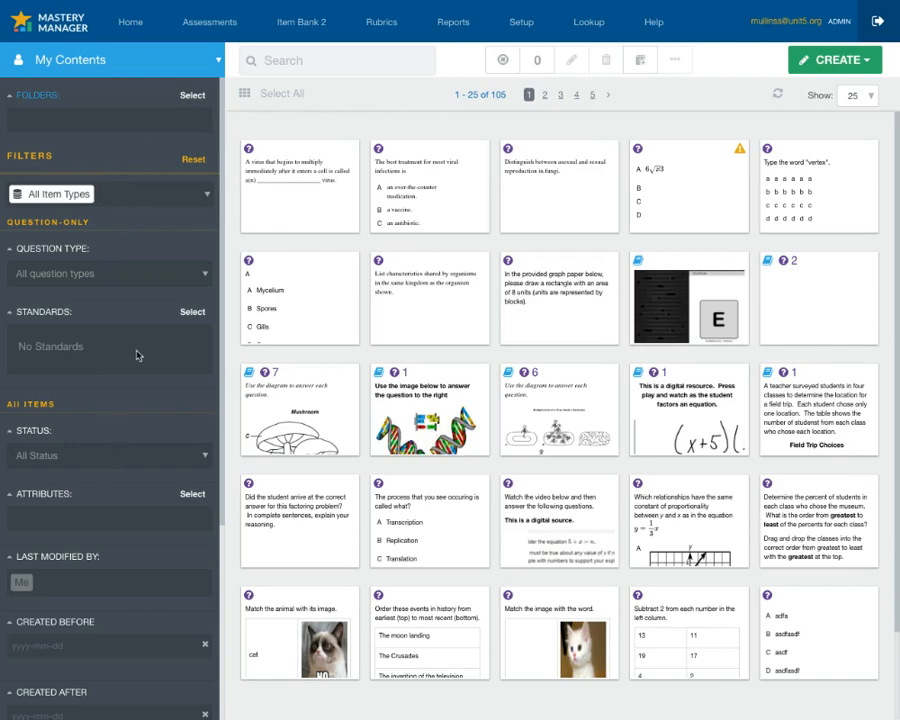
# Step: Examine the question type and item type filters and the remaining filter options for My Contents
pyautogui.click(185, 273)
pyautogui.click(182, 242)
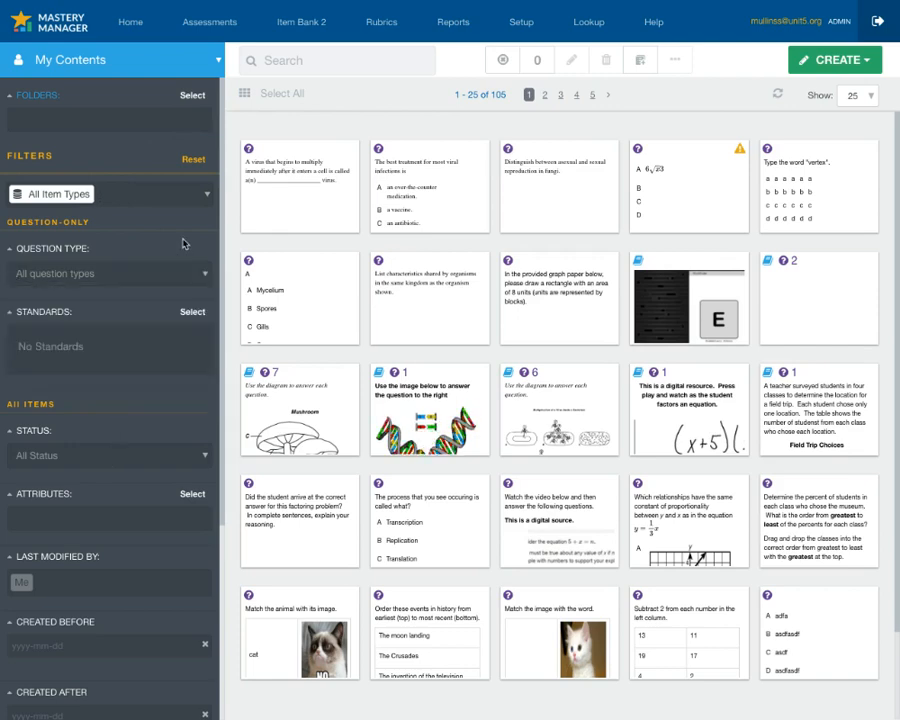
pyautogui.click(208, 196)
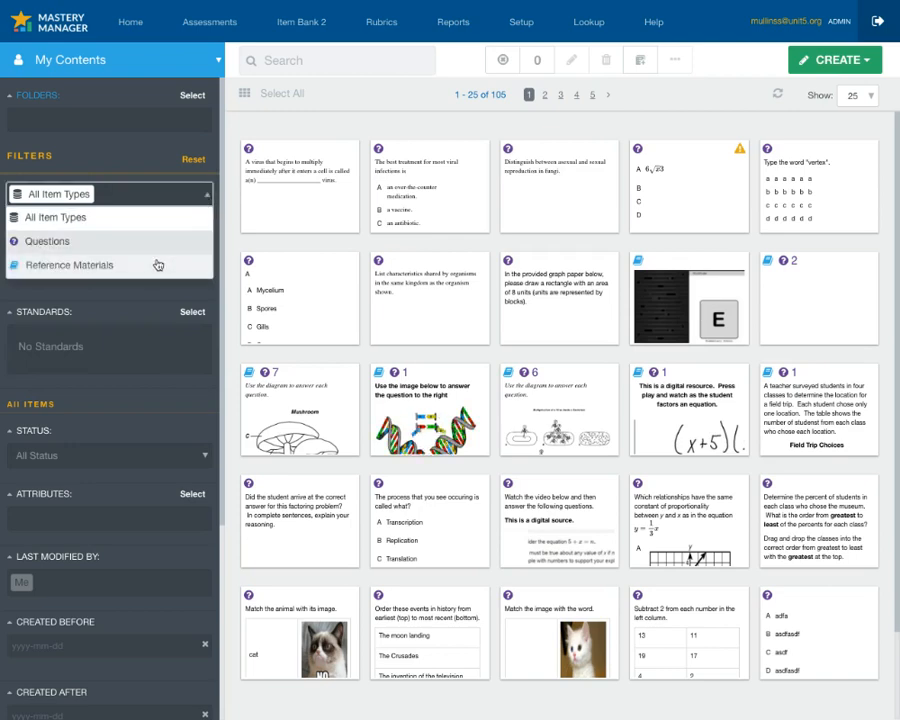
pyautogui.click(114, 396)
pyautogui.scroll(-5, 114, 396)
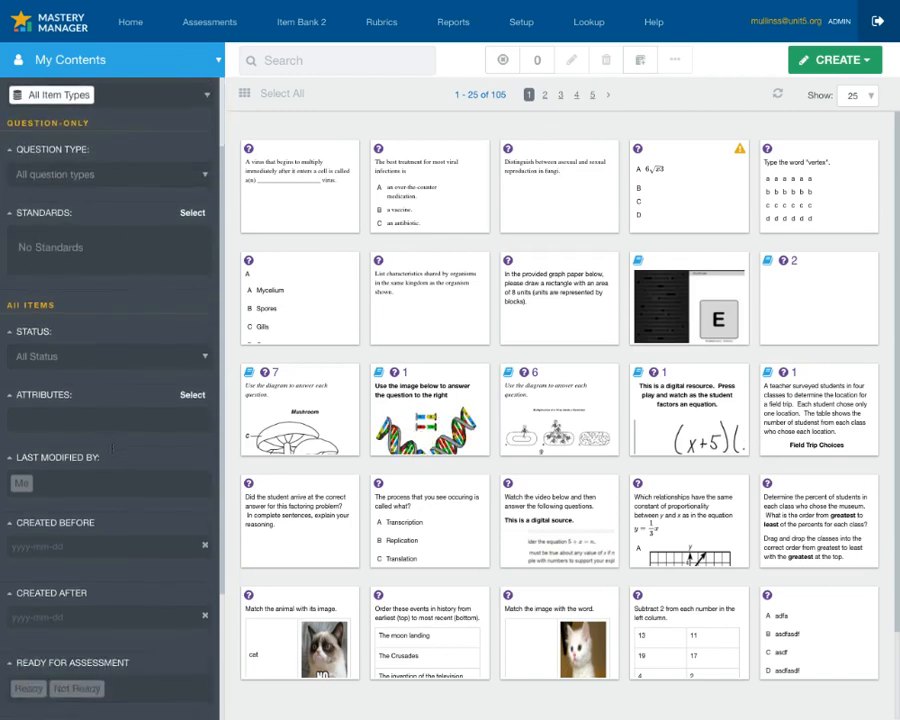
pyautogui.scroll(5, 112, 448)
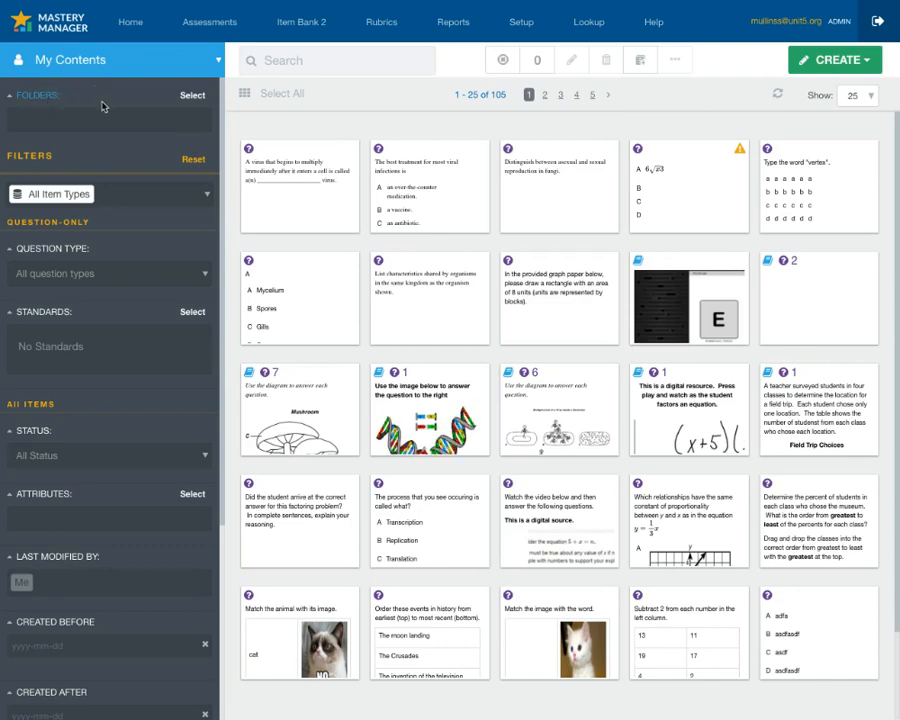
# Step: View the available item folders, including Item Bank 2 Sample Questions, without applying one
pyautogui.click(193, 98)
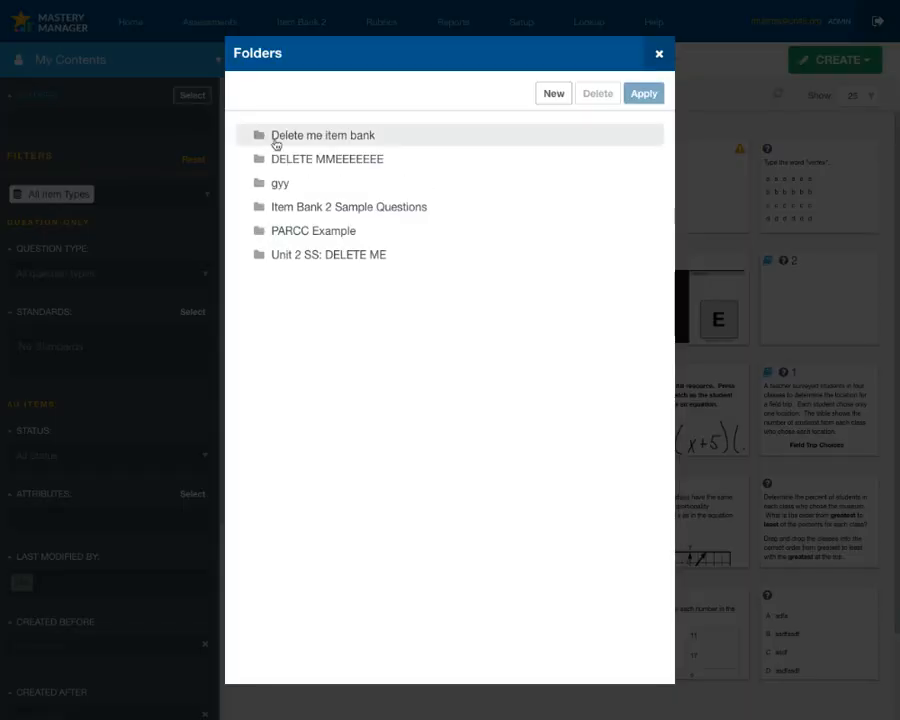
pyautogui.doubleClick(290, 208)
pyautogui.click(404, 289)
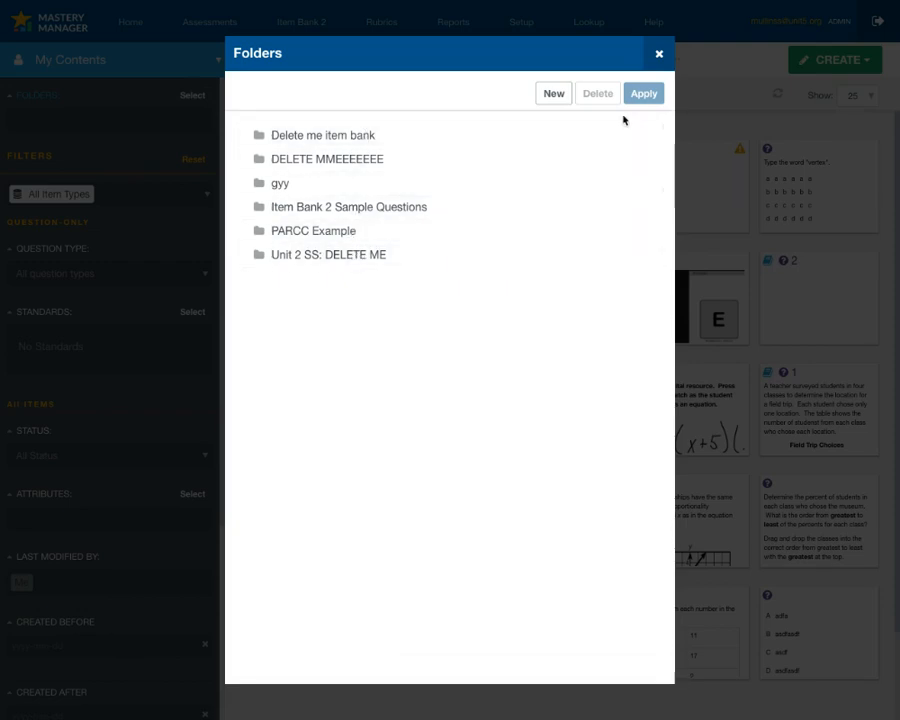
pyautogui.click(660, 56)
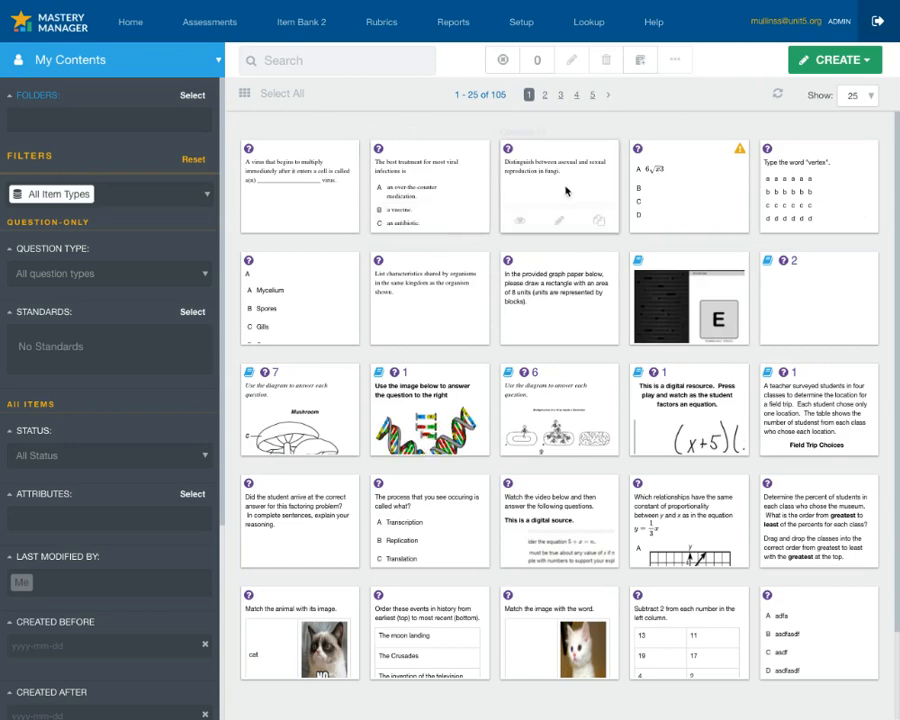
pyautogui.click(300, 185)
pyautogui.click(422, 186)
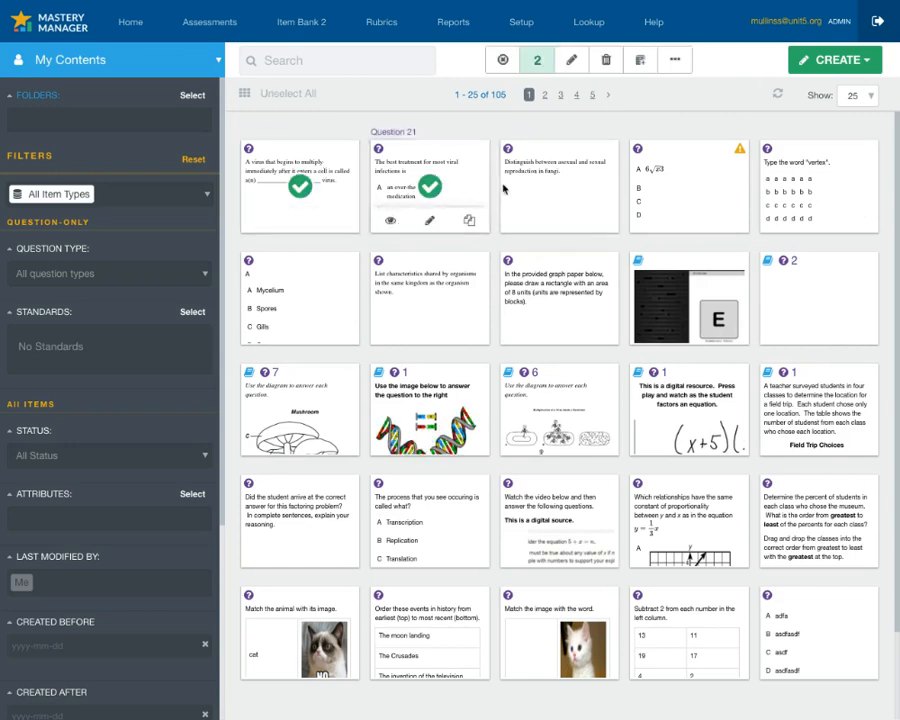
pyautogui.click(555, 186)
pyautogui.click(683, 186)
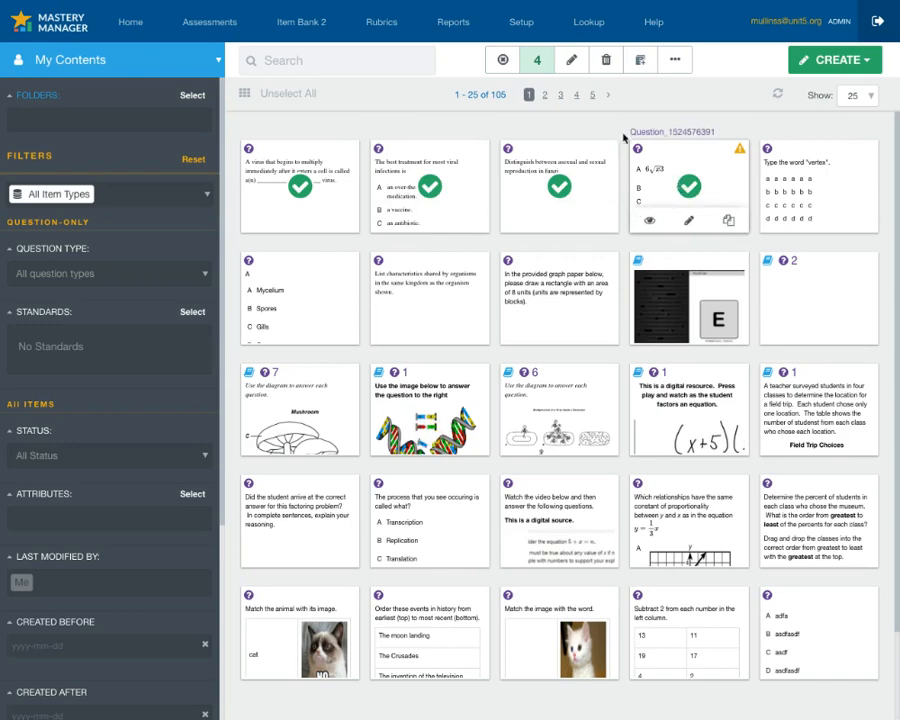
pyautogui.click(668, 190)
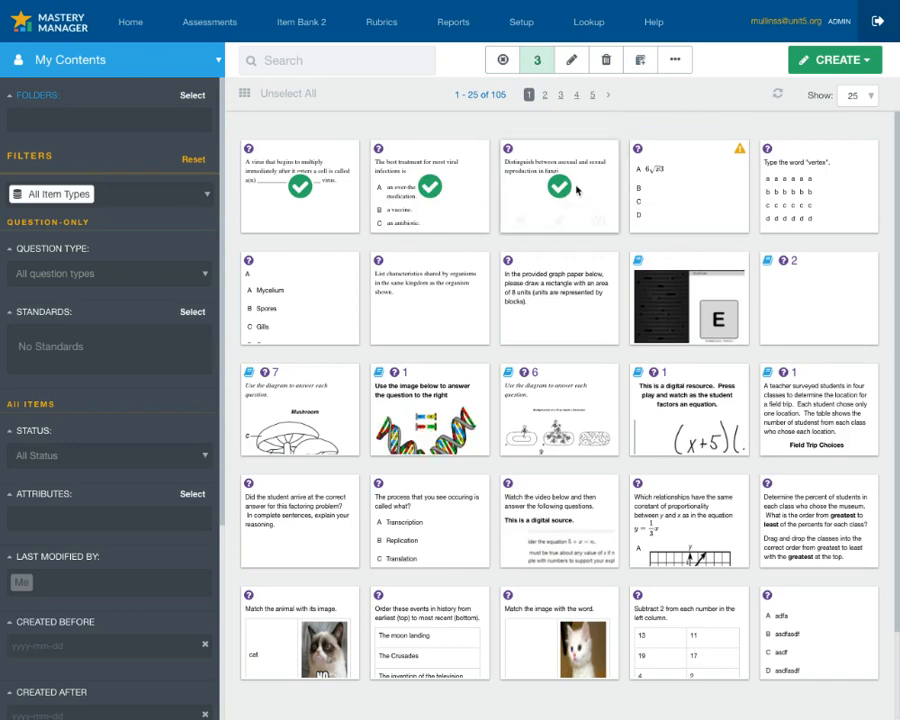
pyautogui.click(556, 186)
pyautogui.click(450, 188)
pyautogui.click(300, 186)
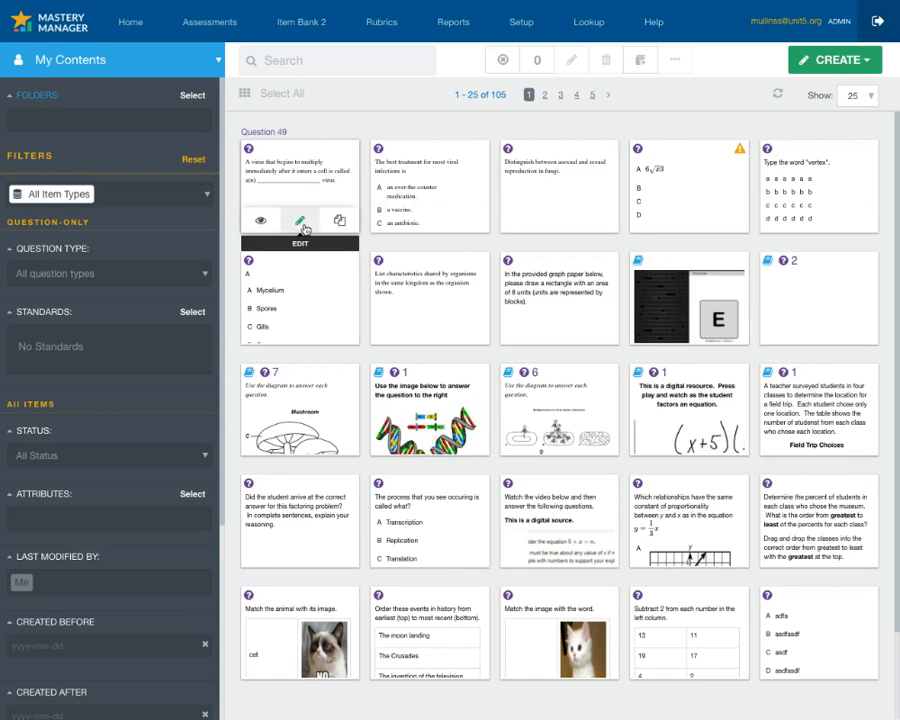
# Step: Select the first four questions in the item list and open them together for editing
pyautogui.click(300, 190)
pyautogui.click(430, 190)
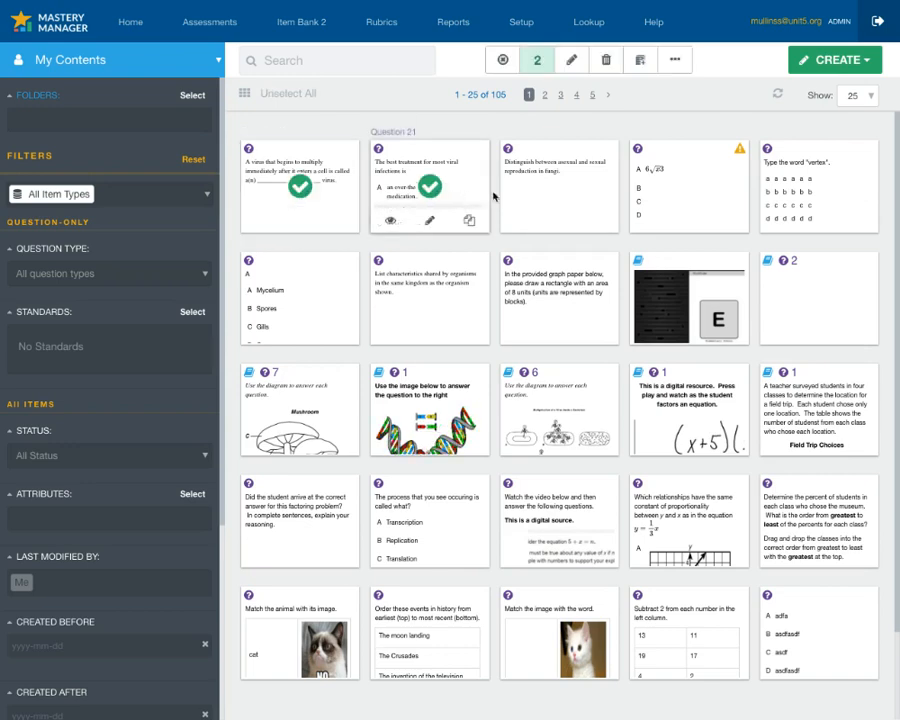
pyautogui.click(545, 196)
pyautogui.click(650, 190)
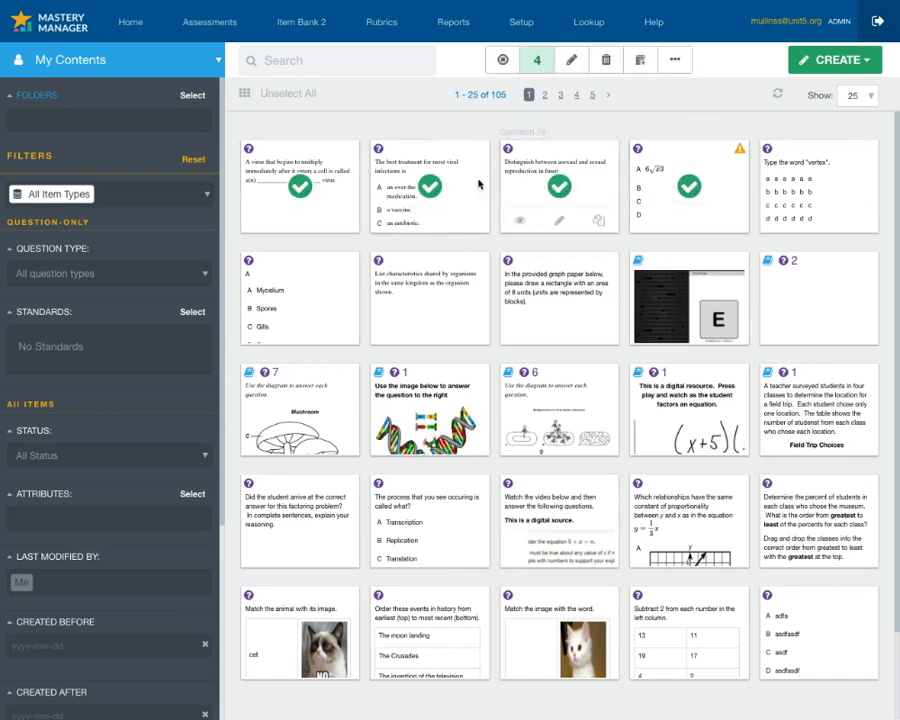
pyautogui.click(573, 61)
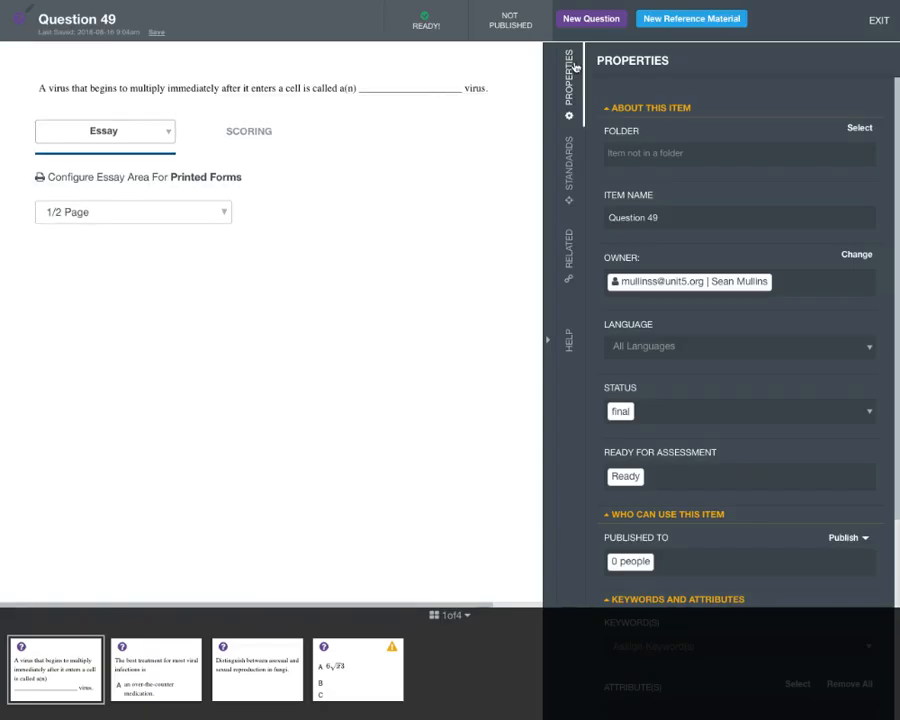
# Step: Step back and forth through the opened questions to view each one's content and answer type
pyautogui.moveTo(143, 680)
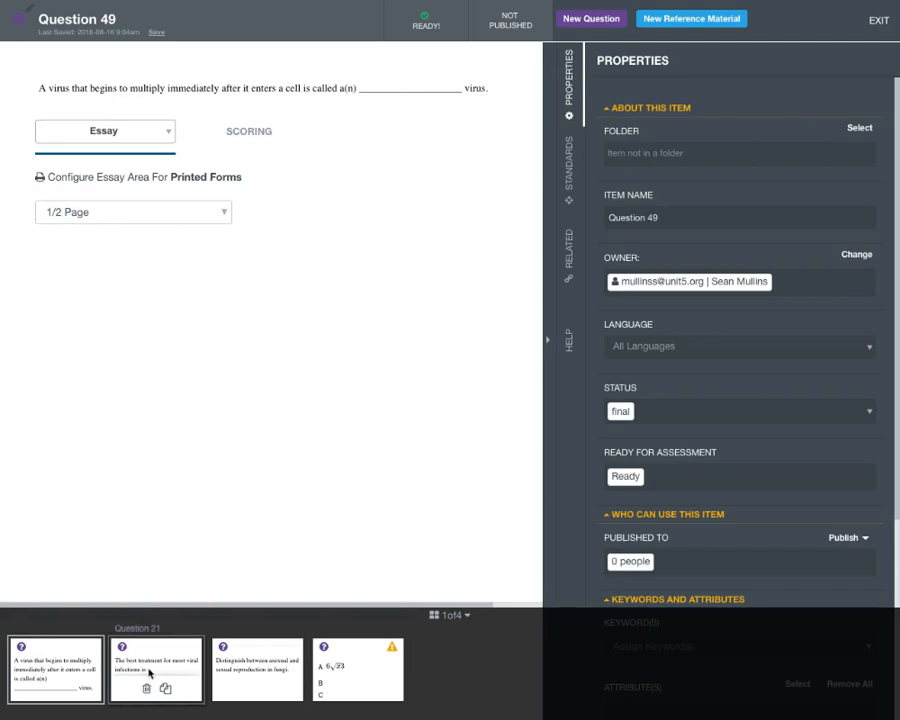
pyautogui.press('Right')
pyautogui.press('Right')
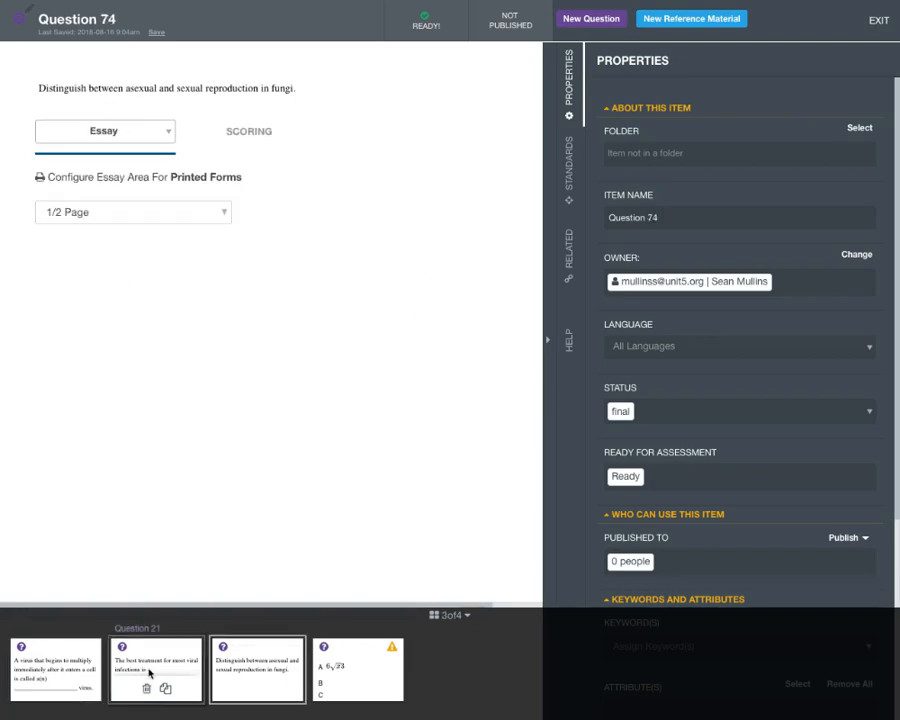
pyautogui.press('Right')
pyautogui.press('Left')
pyautogui.press('Left')
pyautogui.press('Left')
pyautogui.press('Right')
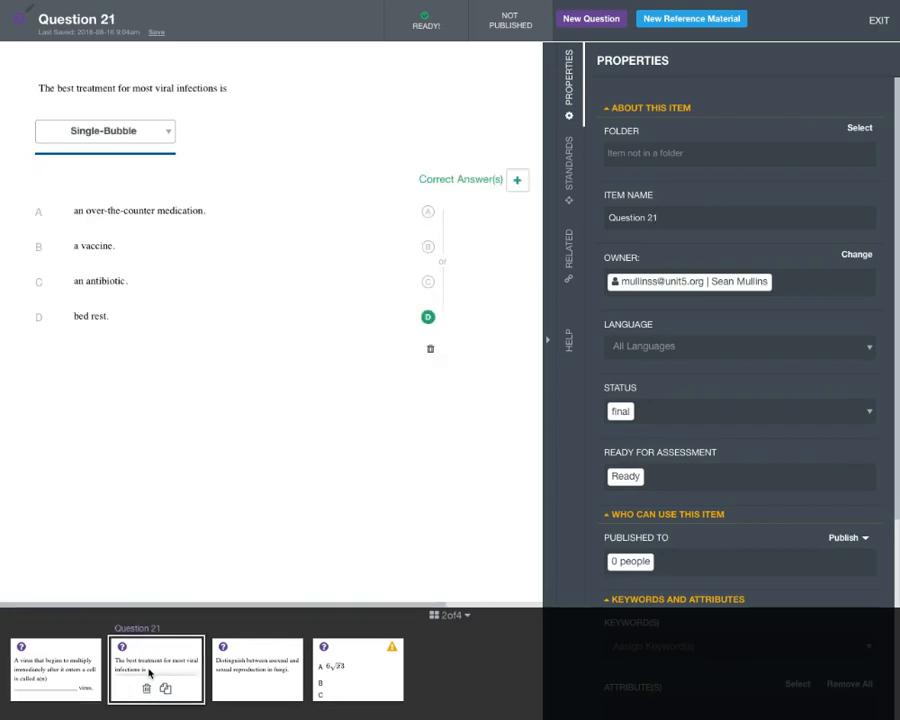
pyautogui.press('Right')
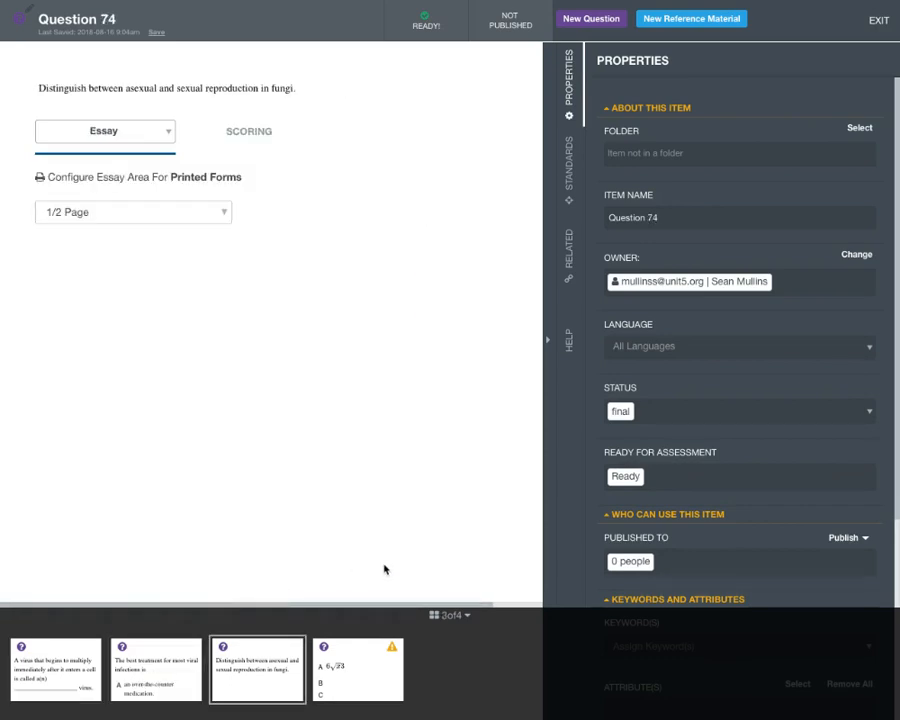
# Step: Open the fourth question and examine the editing tools for answers B and C, including the equation editor's Trigonometry section
pyautogui.click(338, 655)
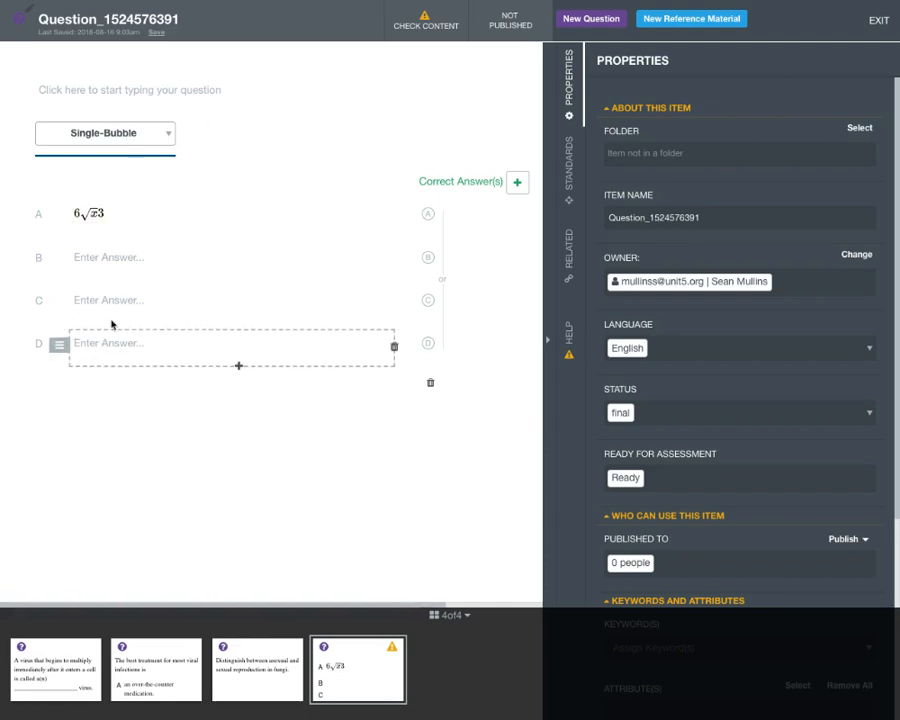
pyautogui.click(123, 262)
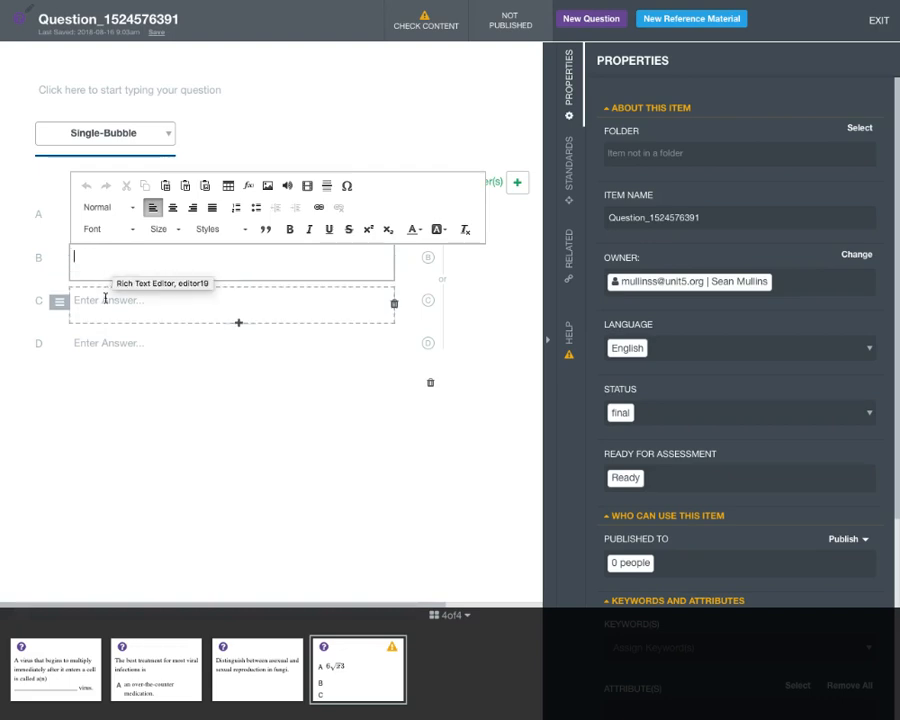
pyautogui.click(150, 298)
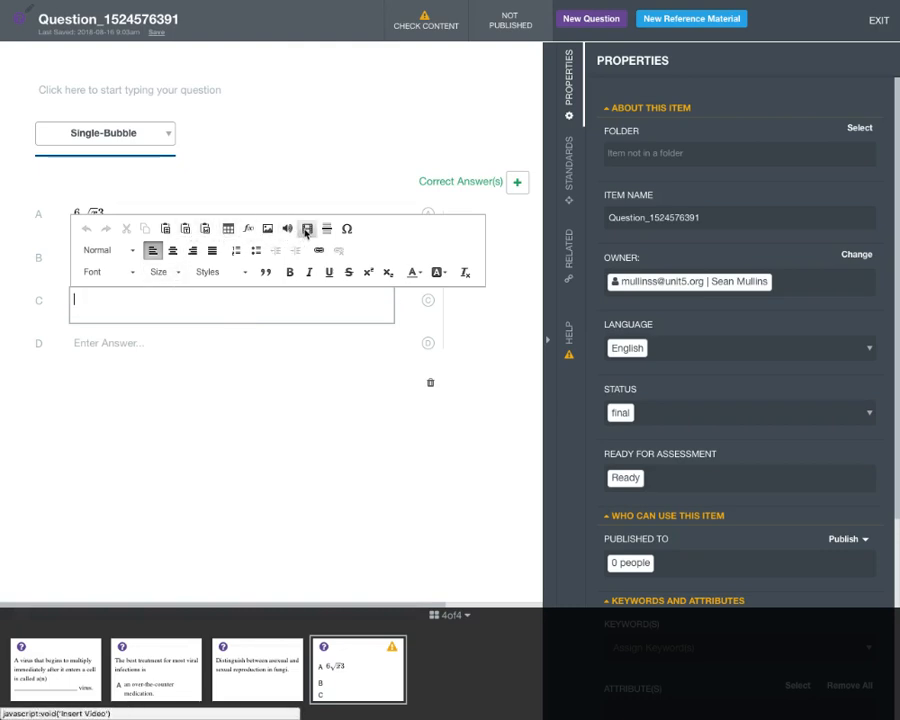
pyautogui.click(245, 231)
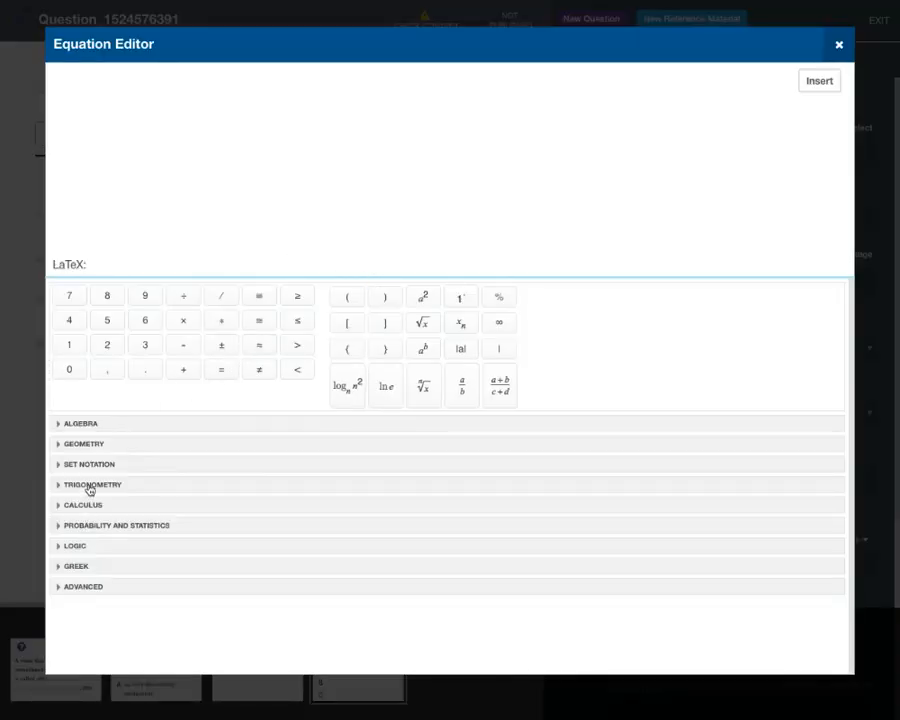
pyautogui.click(88, 486)
pyautogui.click(88, 486)
pyautogui.click(839, 44)
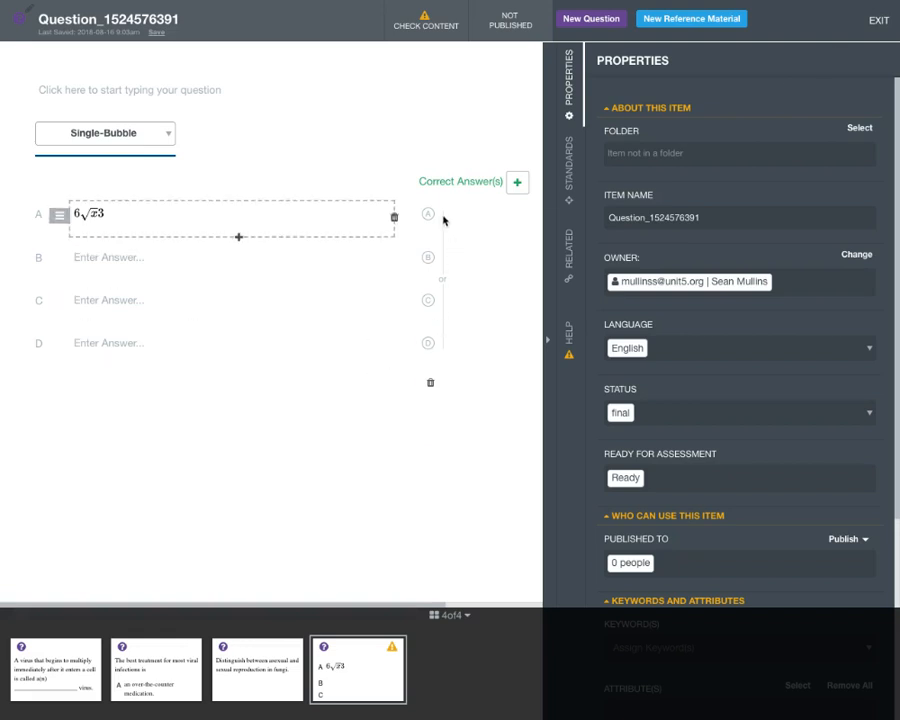
# Step: Add two alternative correct-answer columns to the single-bubble question and delete them again
pyautogui.click(516, 184)
pyautogui.click(517, 184)
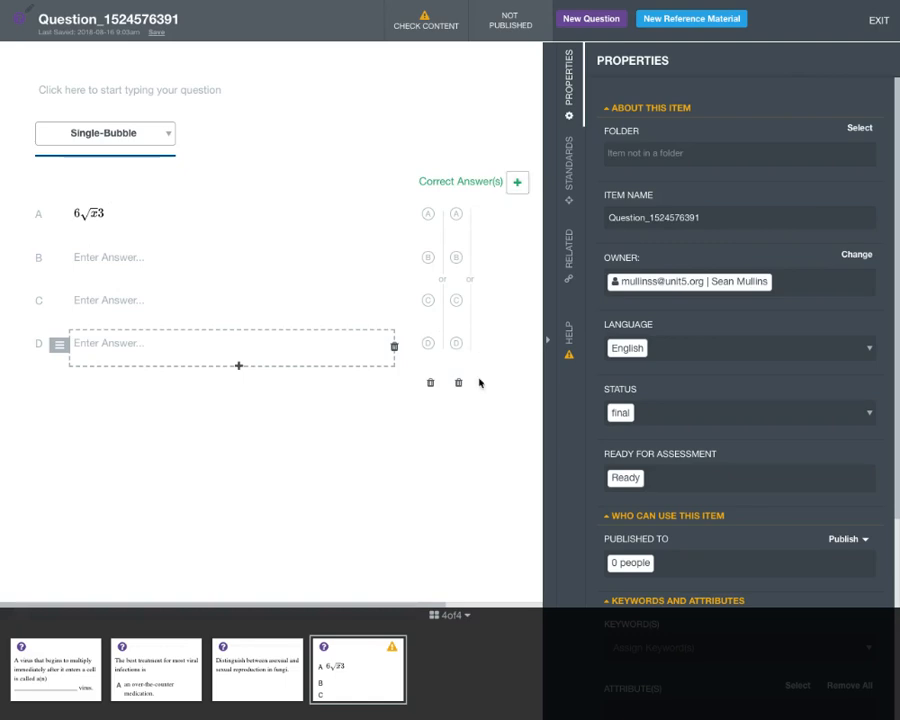
pyautogui.click(485, 382)
pyautogui.click(458, 382)
# Step: Add answer choices E and F below choice D and delete both again
pyautogui.click(240, 368)
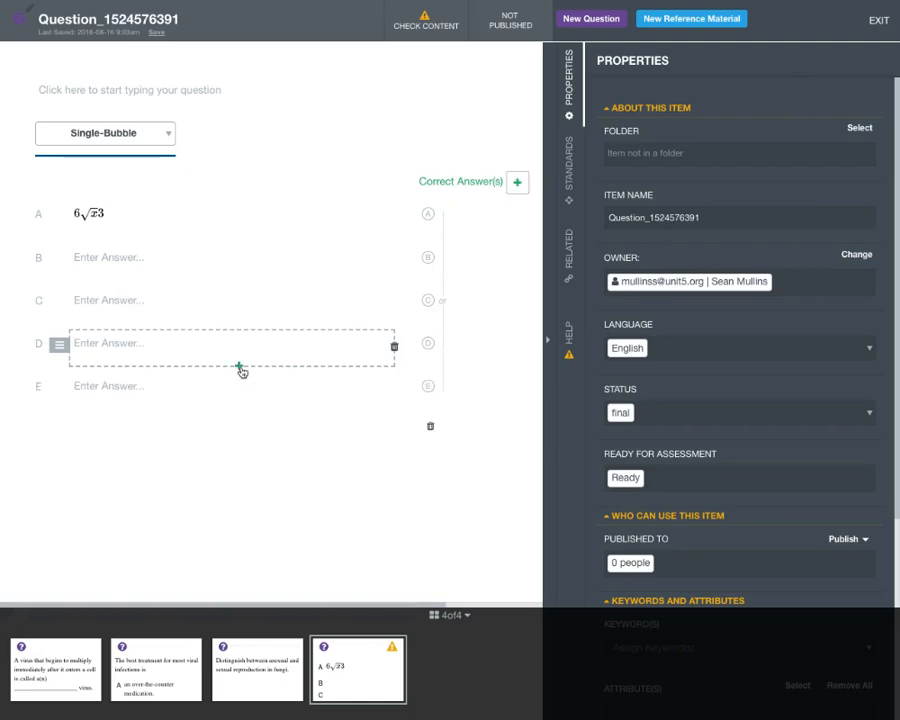
pyautogui.click(240, 410)
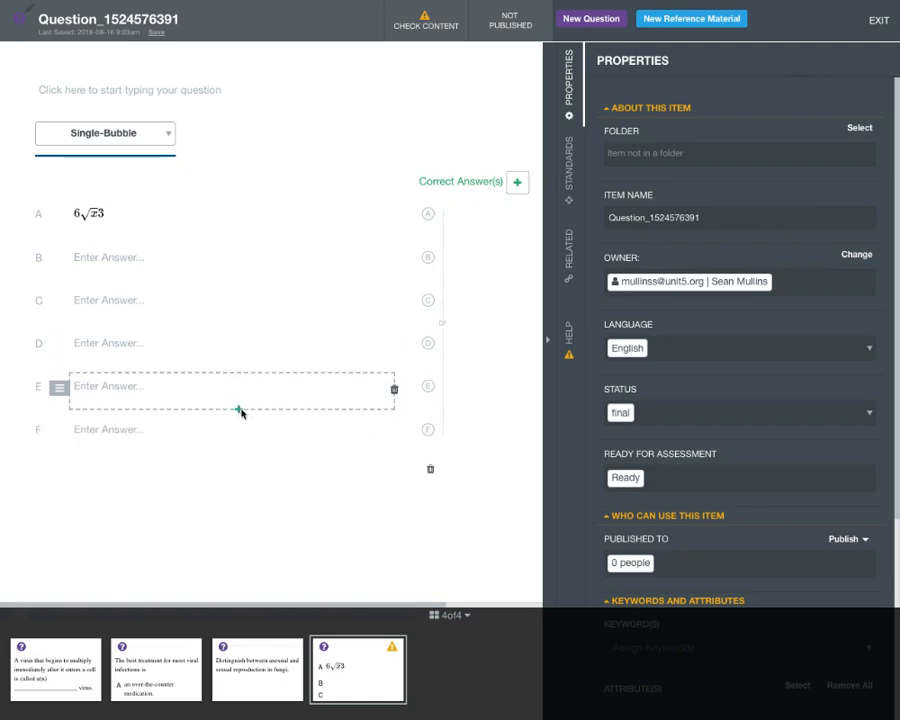
pyautogui.click(396, 433)
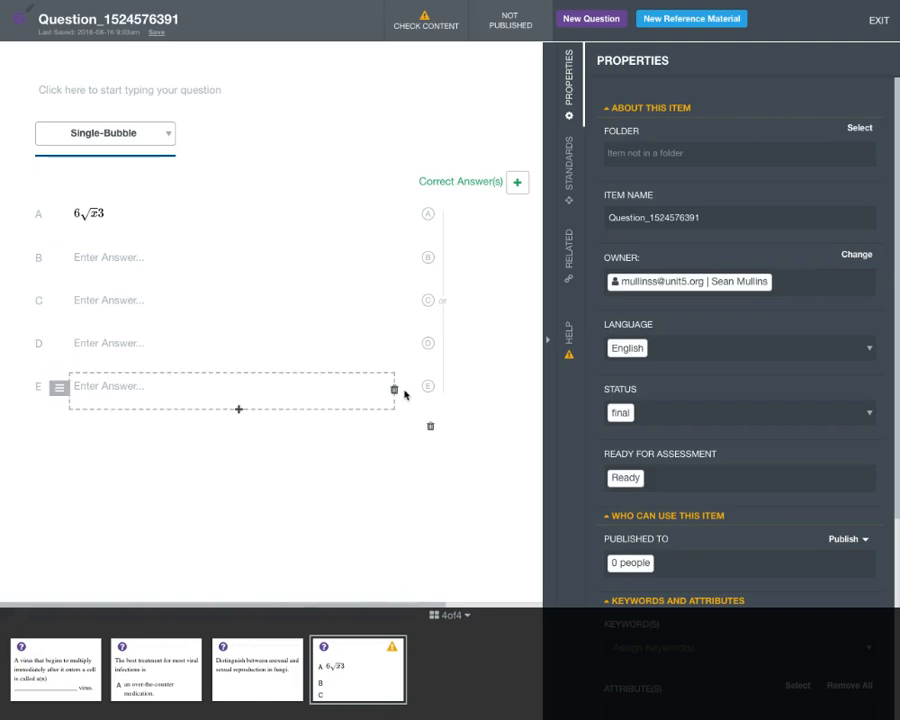
pyautogui.click(395, 392)
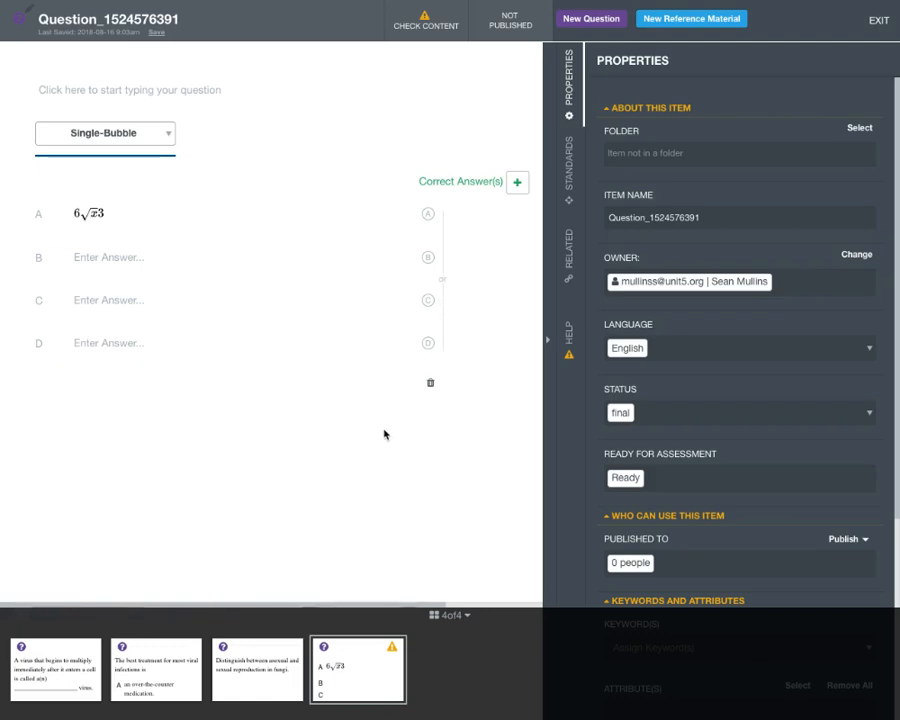
# Step: View the formatting tools available for the question prompt, leaving the prompt empty
pyautogui.click(190, 88)
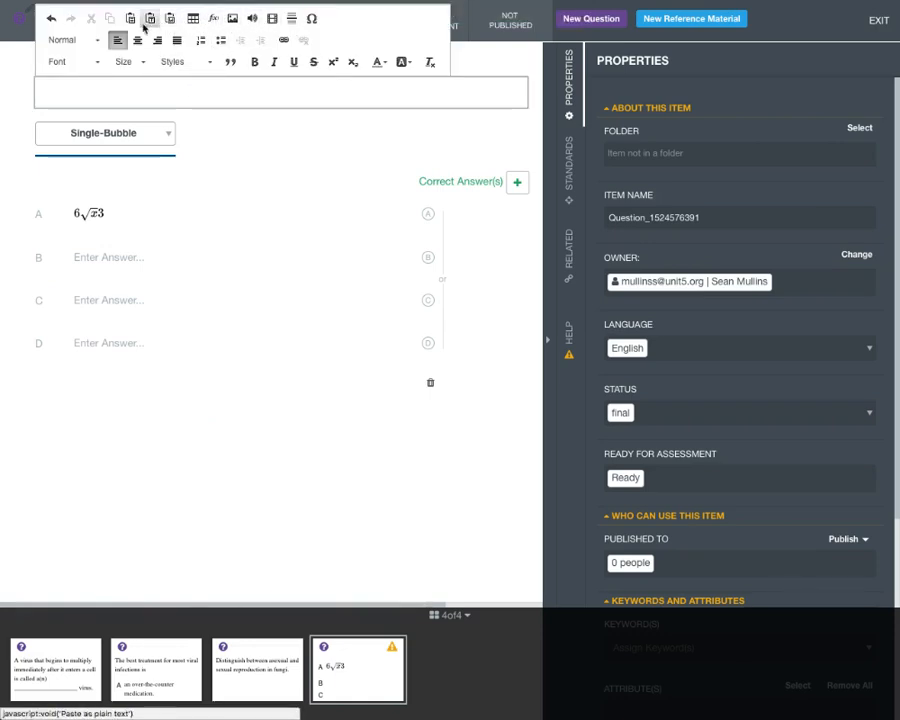
pyautogui.click(178, 388)
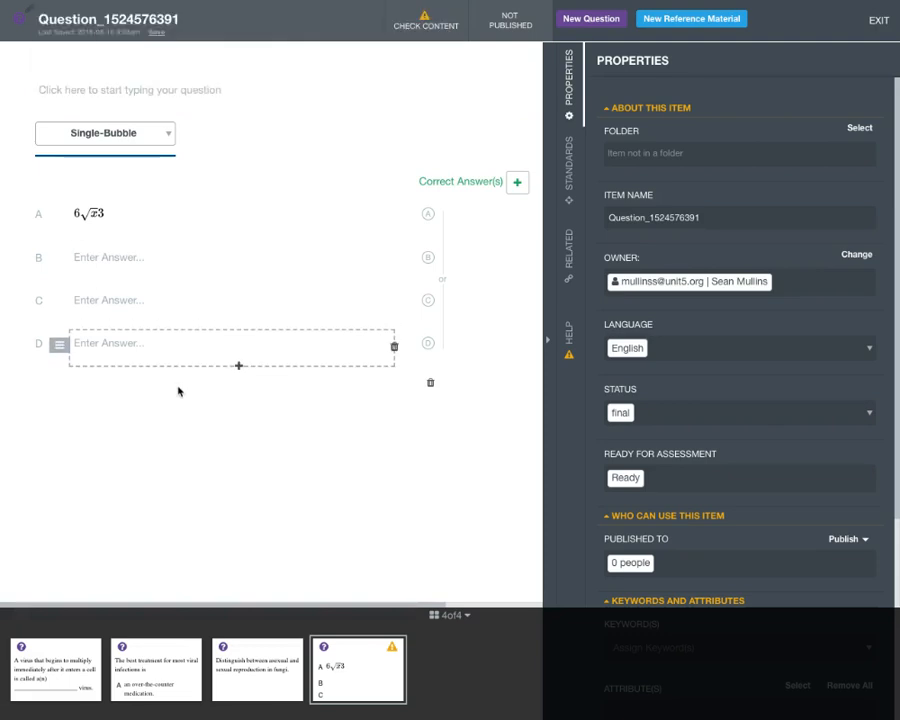
# Step: Collapse and restore the item properties, and review them from folder and item name to keywords, attributes and credits
pyautogui.click(547, 341)
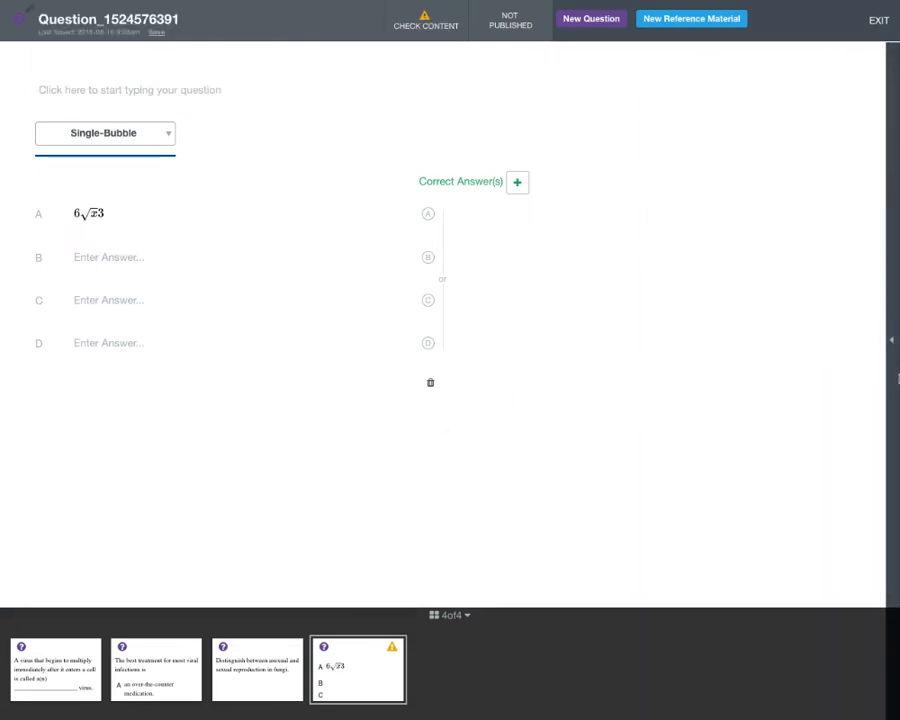
pyautogui.click(893, 345)
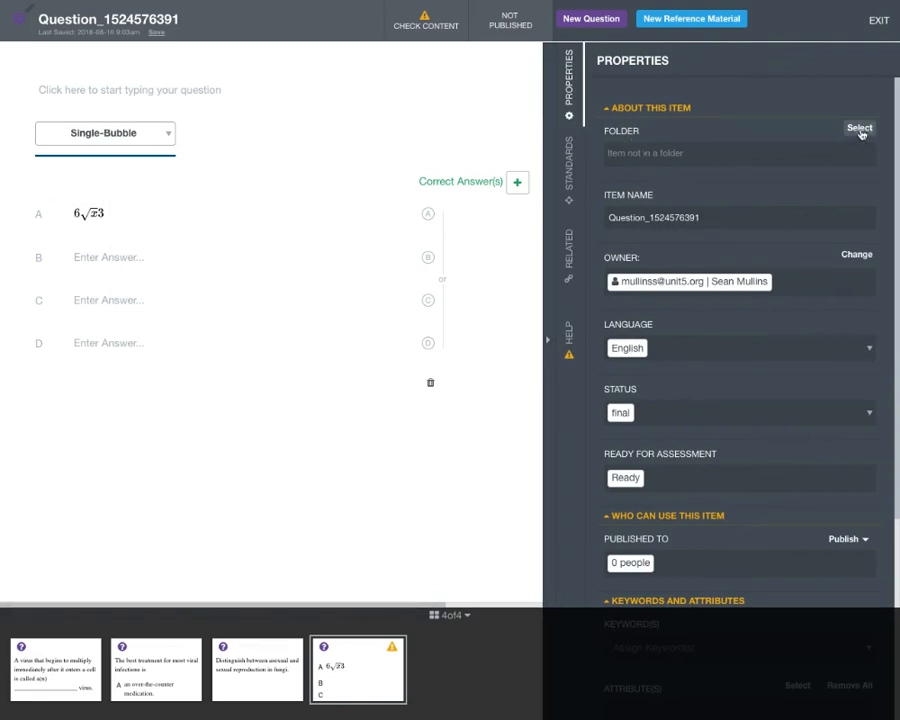
pyautogui.click(705, 218)
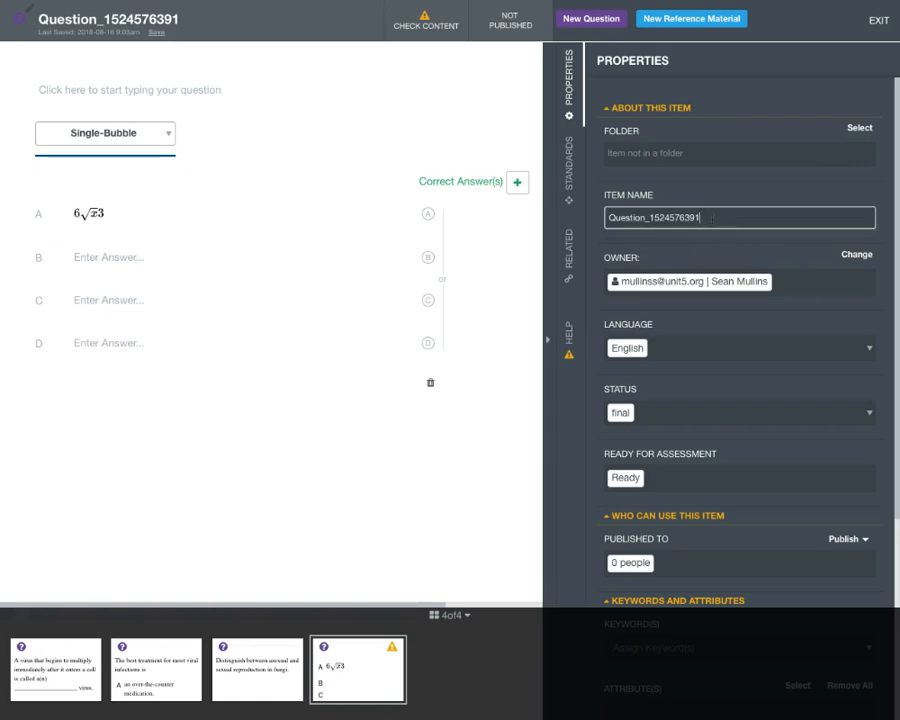
pyautogui.scroll(-5, 681, 365)
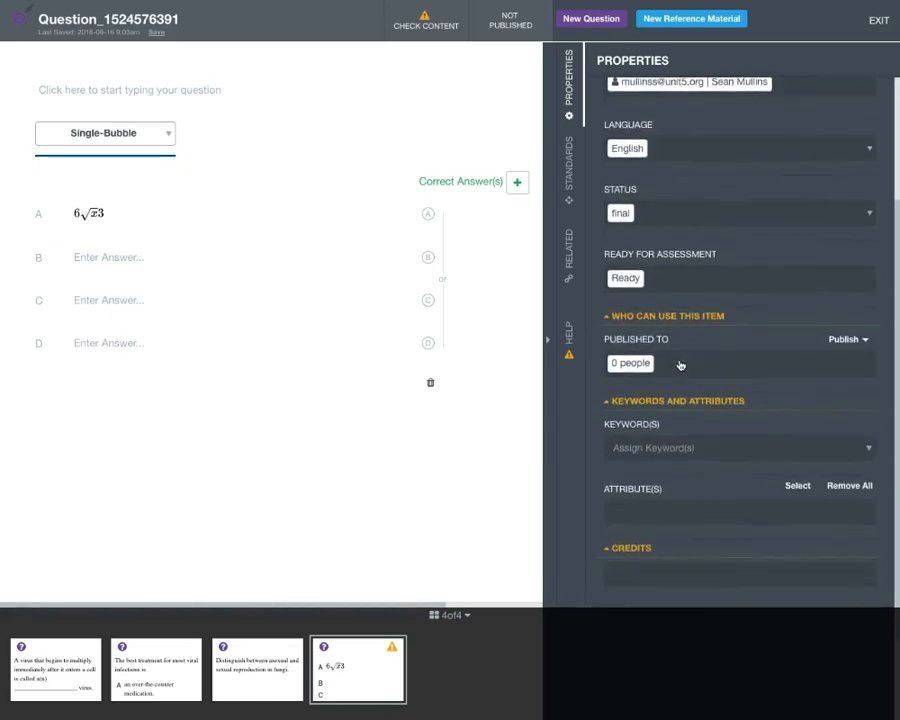
pyautogui.scroll(5, 680, 366)
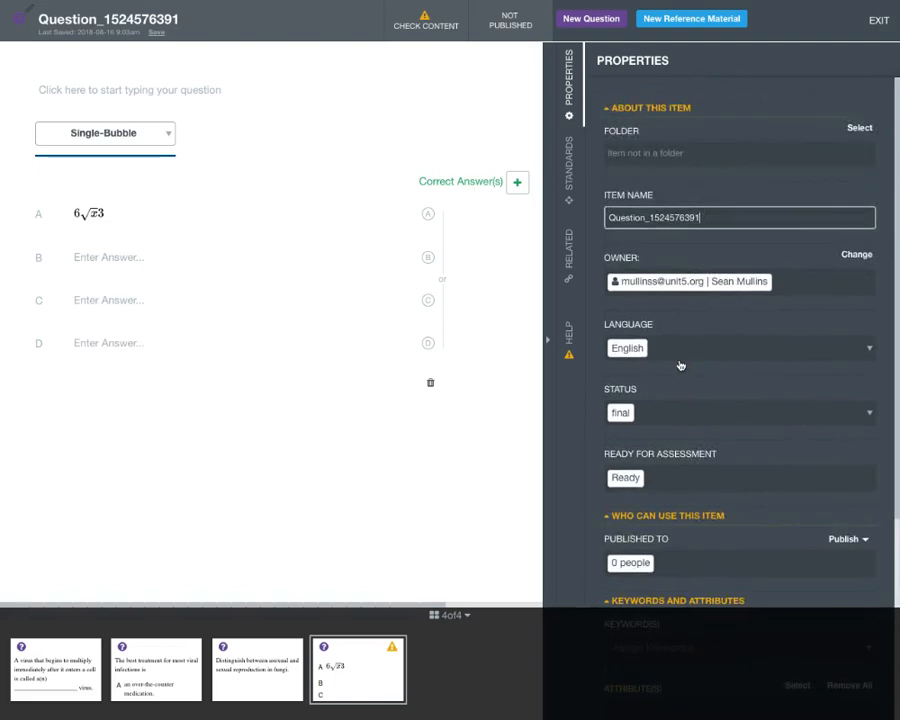
# Step: Assign the standards Bus.IntroBus.01 and Bus.IntroBus.01.A from (U5) Intro to Business (18-19) to the question
pyautogui.click(570, 167)
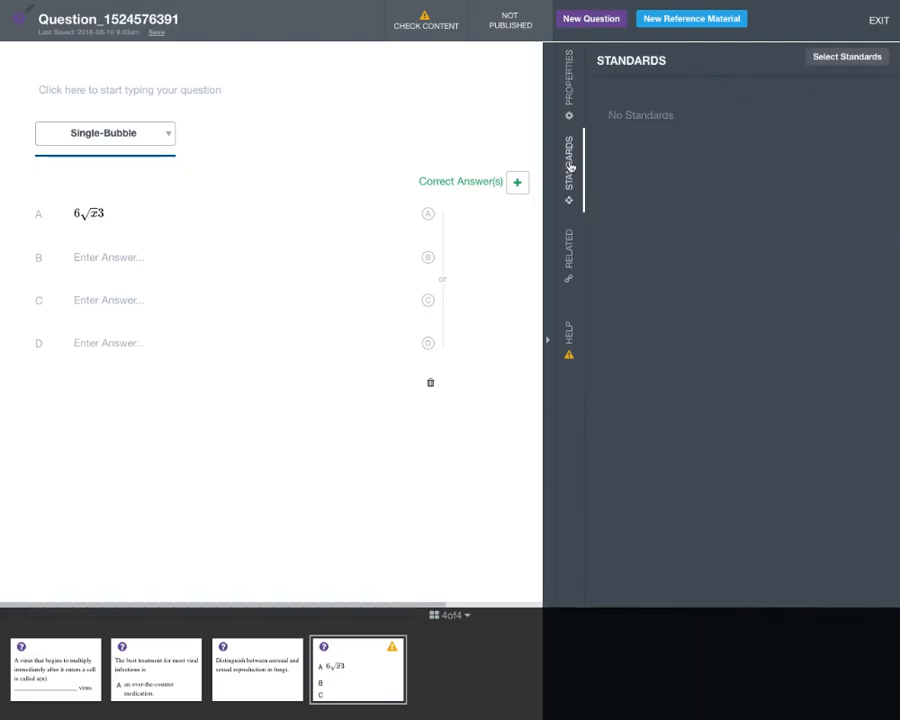
pyautogui.click(825, 62)
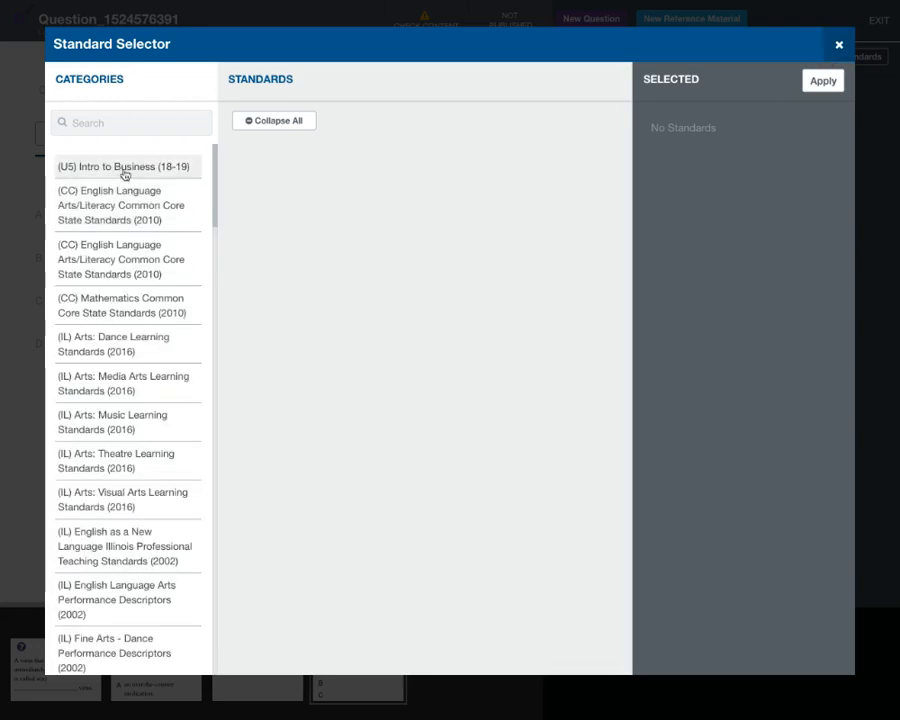
pyautogui.click(125, 169)
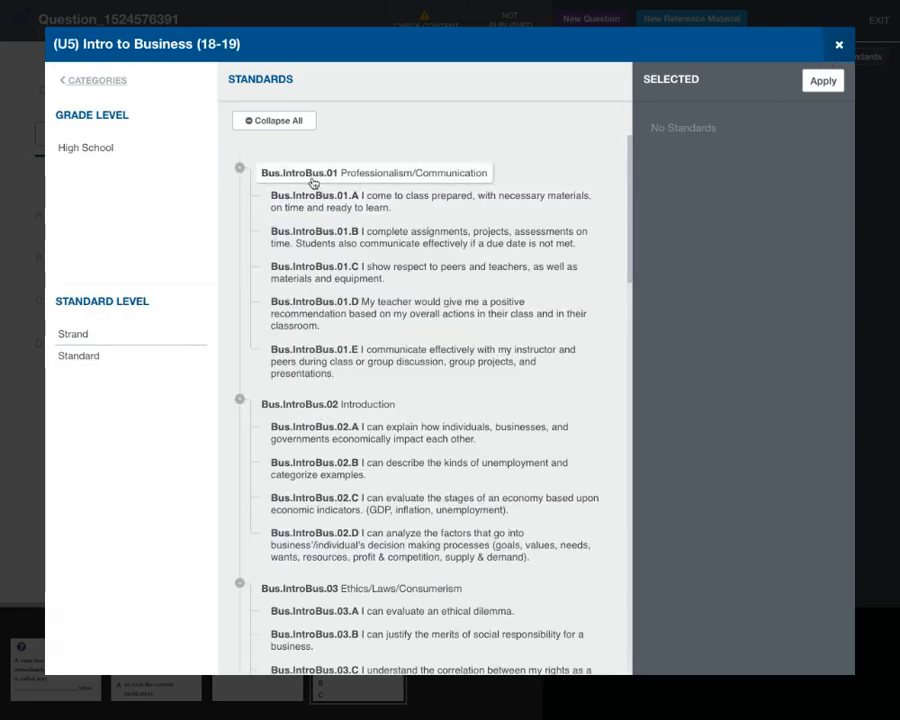
pyautogui.click(313, 183)
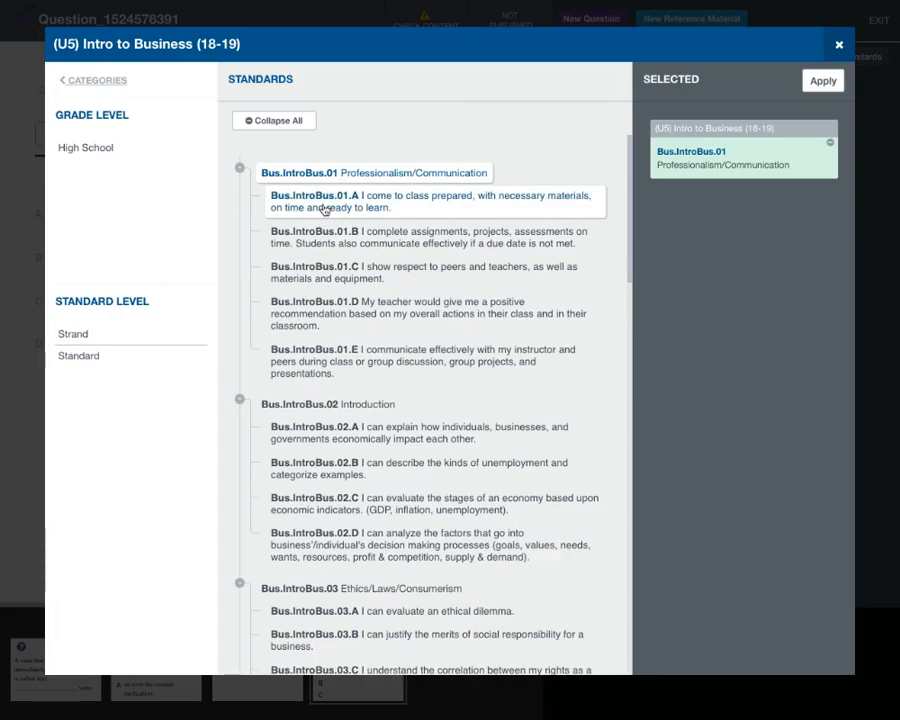
pyautogui.click(323, 209)
pyautogui.click(822, 86)
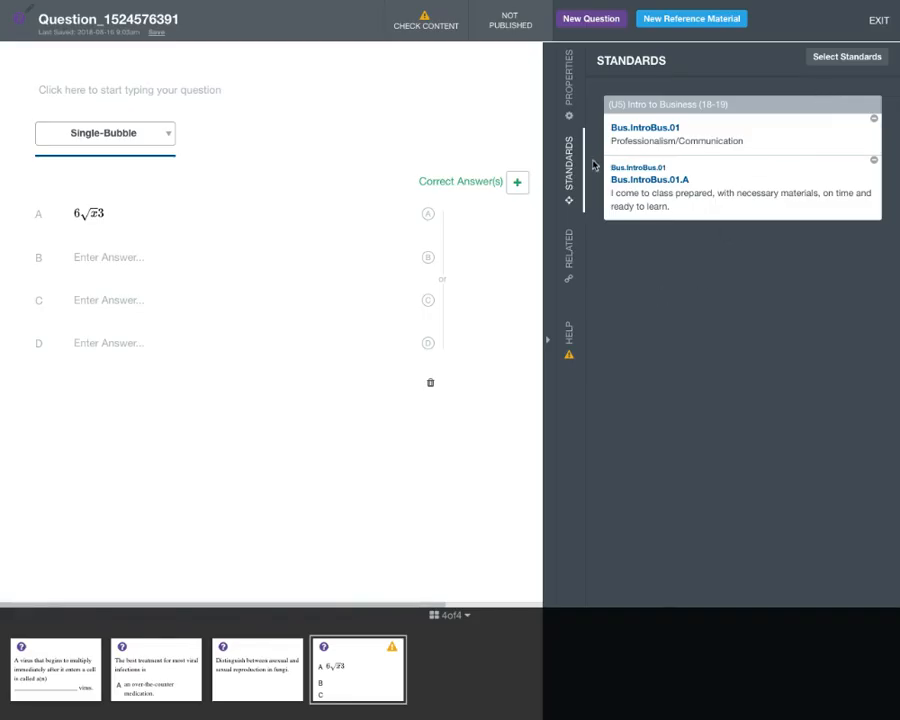
# Step: View the reference materials that can be related to the question without choosing any, and exit the question editor
pyautogui.click(570, 262)
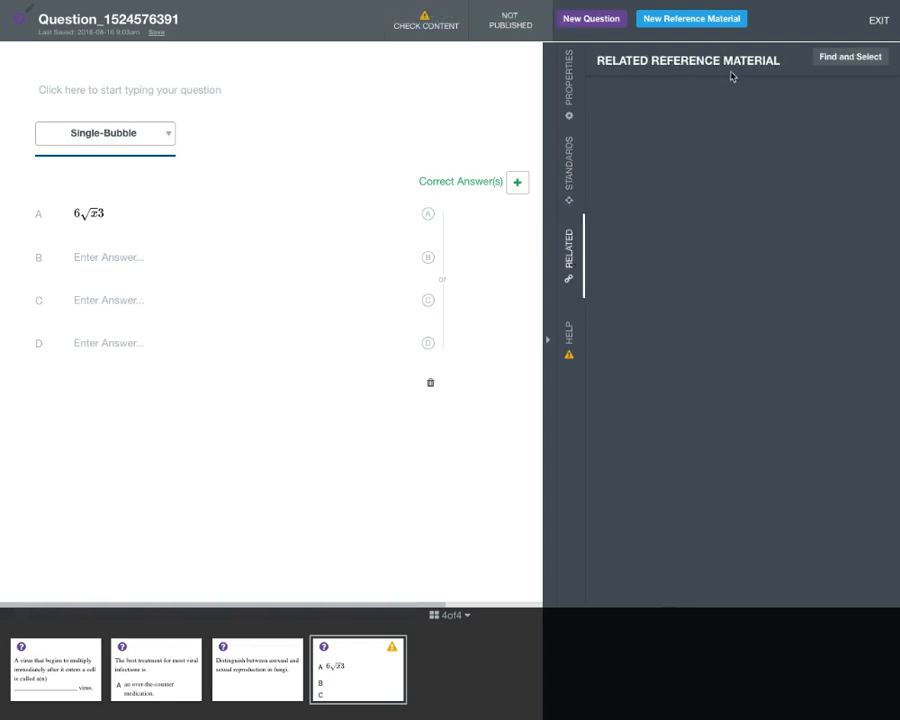
pyautogui.click(842, 62)
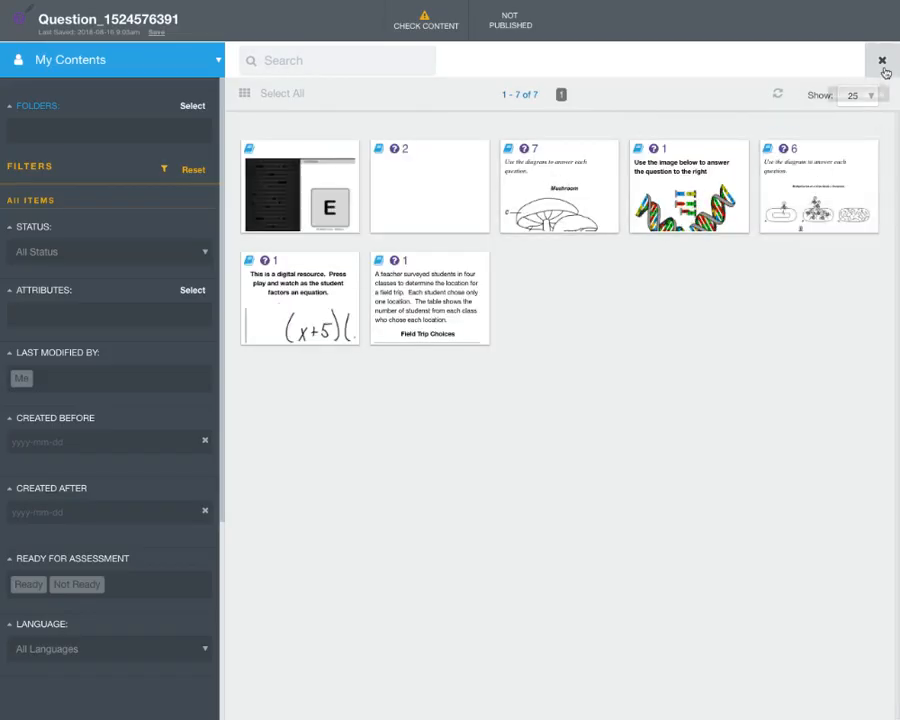
pyautogui.click(883, 68)
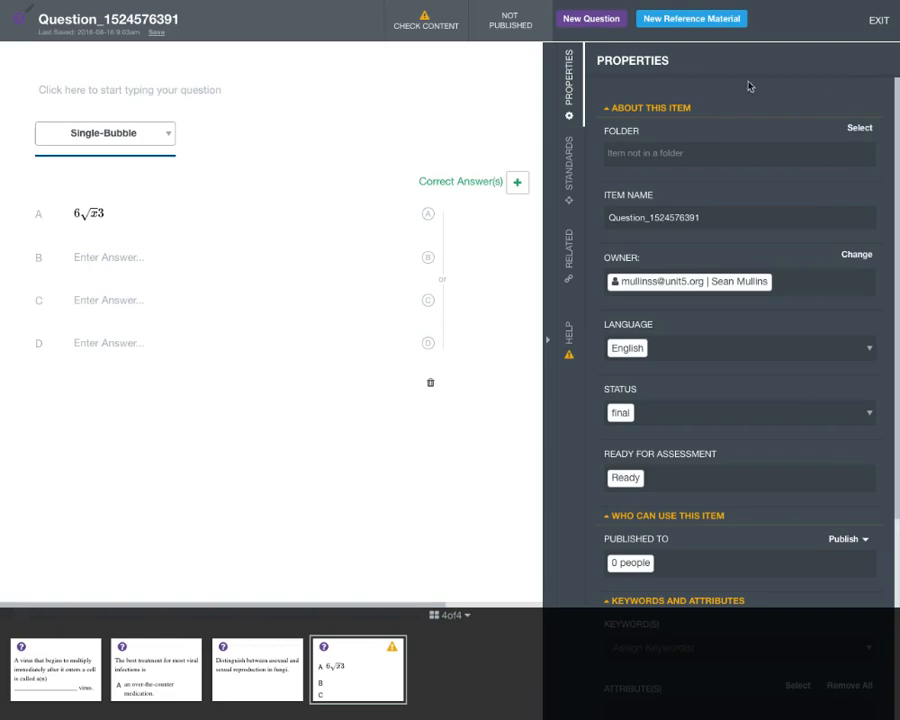
pyautogui.click(878, 19)
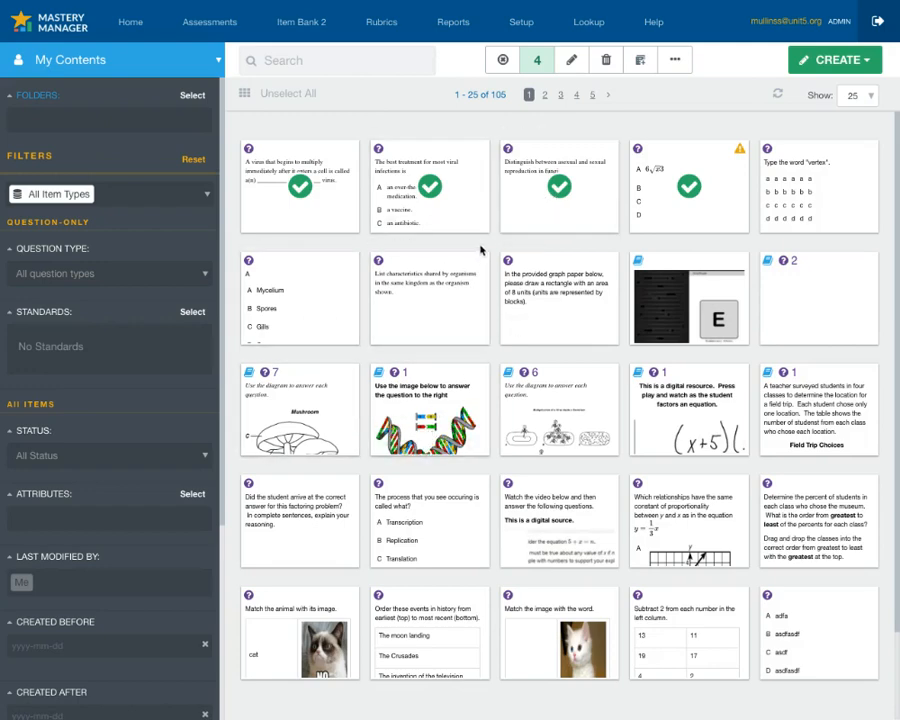
# Step: Add the "vertex" question, the video reference material, the graph paper question and Question 66 to the item selection
pyautogui.click(818, 188)
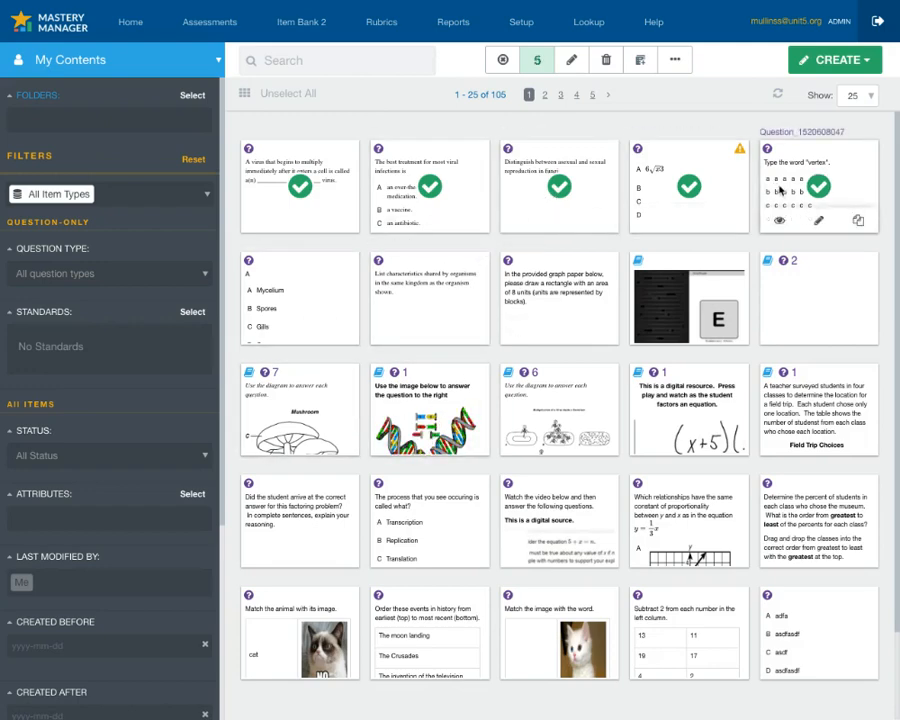
pyautogui.click(688, 297)
pyautogui.click(559, 297)
pyautogui.click(430, 297)
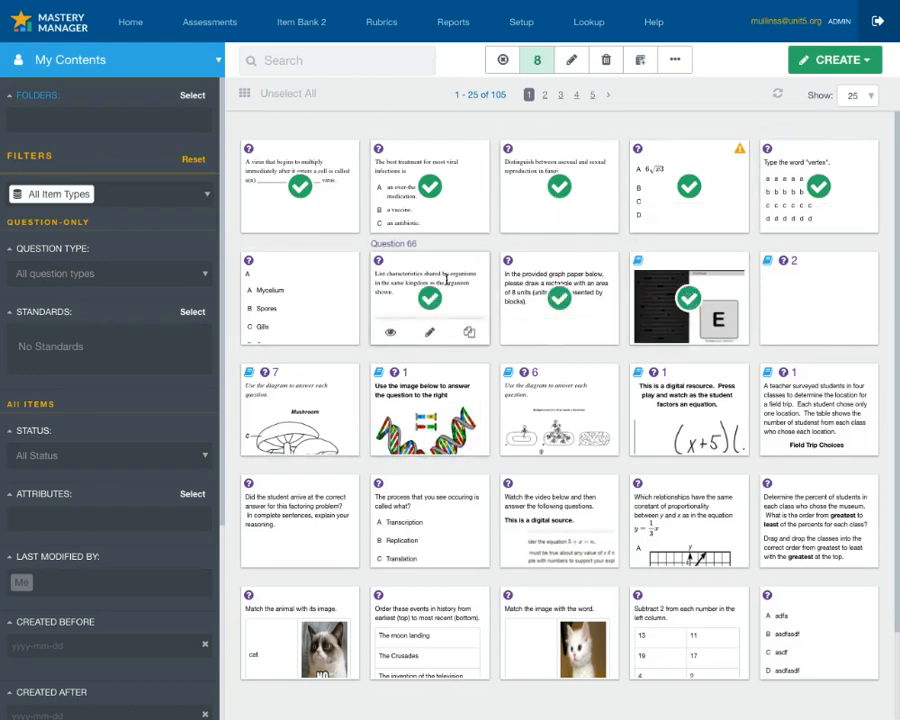
# Step: Create an assessment named Test Assessment 3 from the selected items and open its layout
pyautogui.click(640, 63)
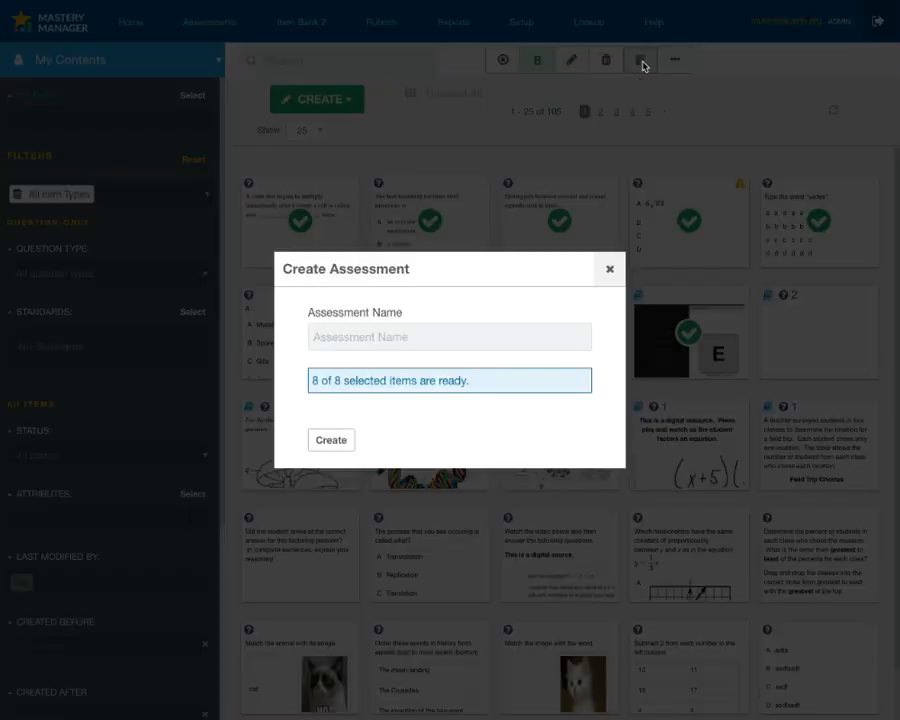
pyautogui.click(397, 346)
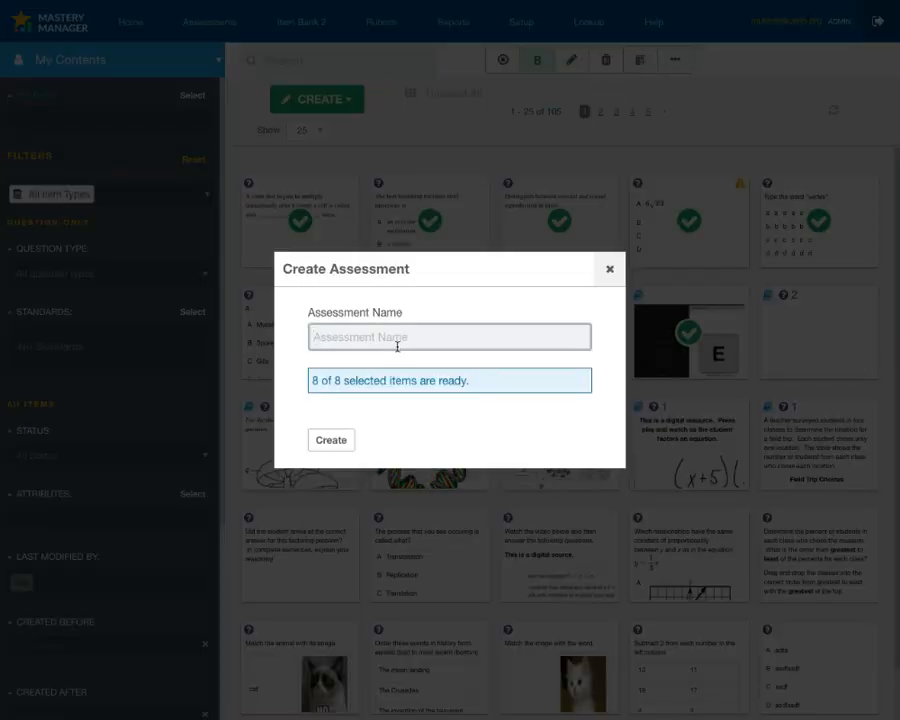
pyautogui.write('Test Asse')
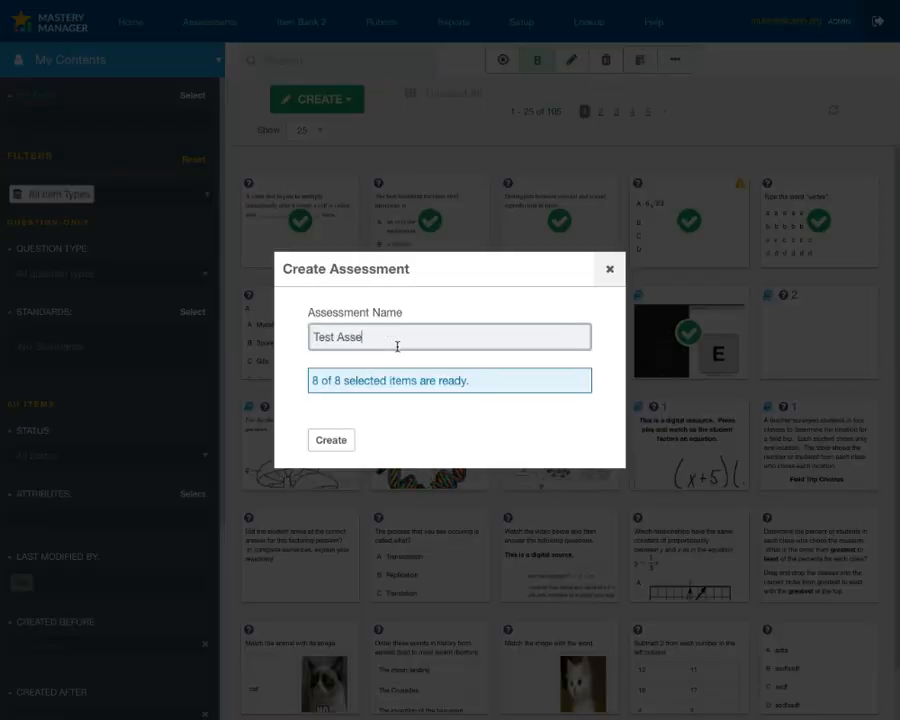
pyautogui.write('ssment 3')
pyautogui.click(333, 441)
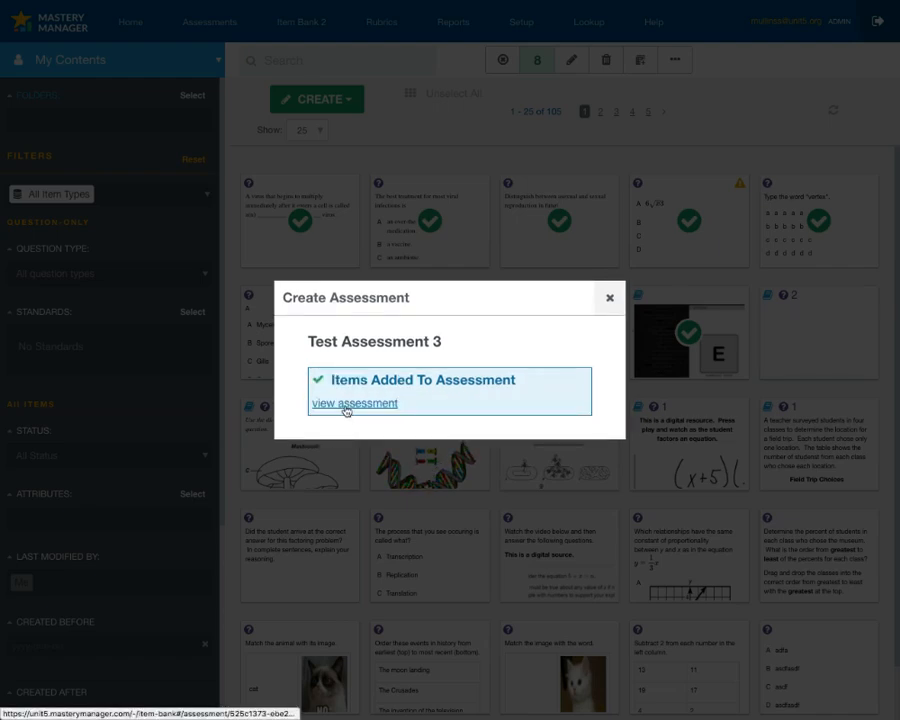
pyautogui.click(347, 404)
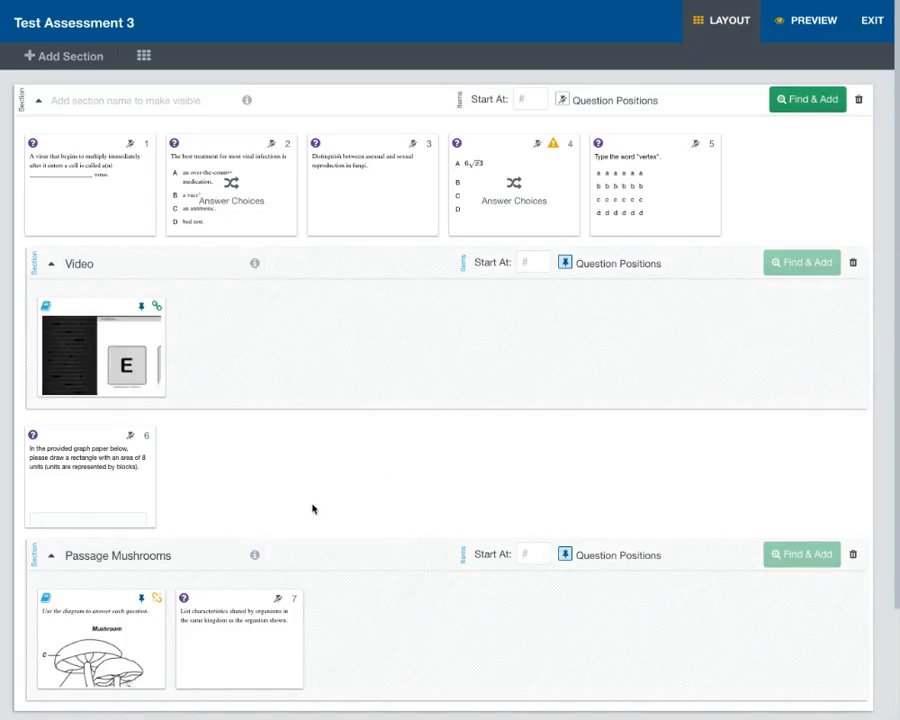
# Step: Try moving questions to other positions in the assessment layout, including the graph paper question and question 2
pyautogui.scroll(-5, 194, 468)
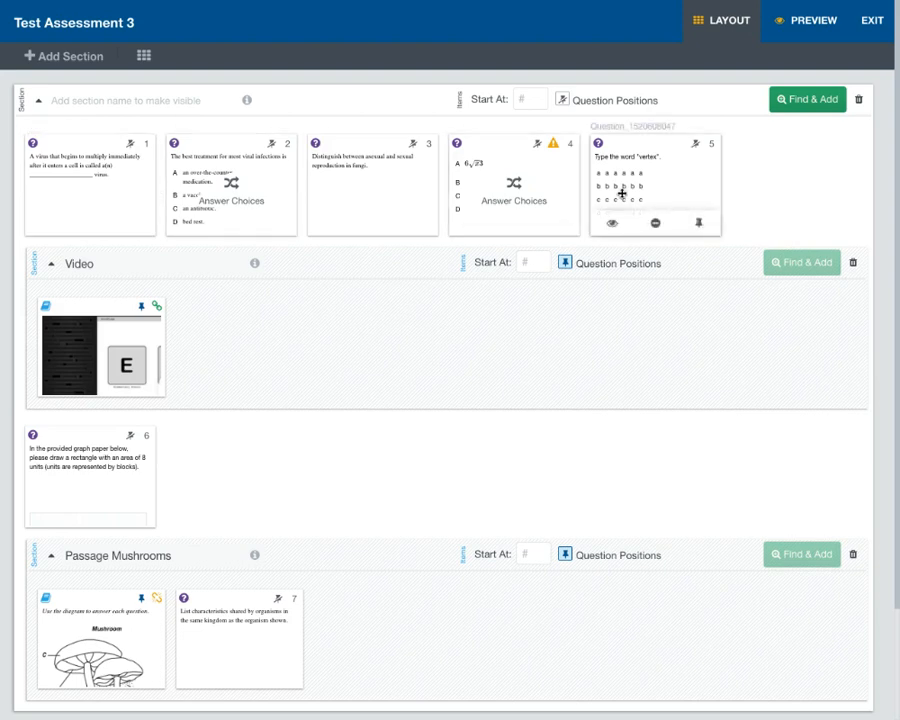
pyautogui.moveTo(133, 357)
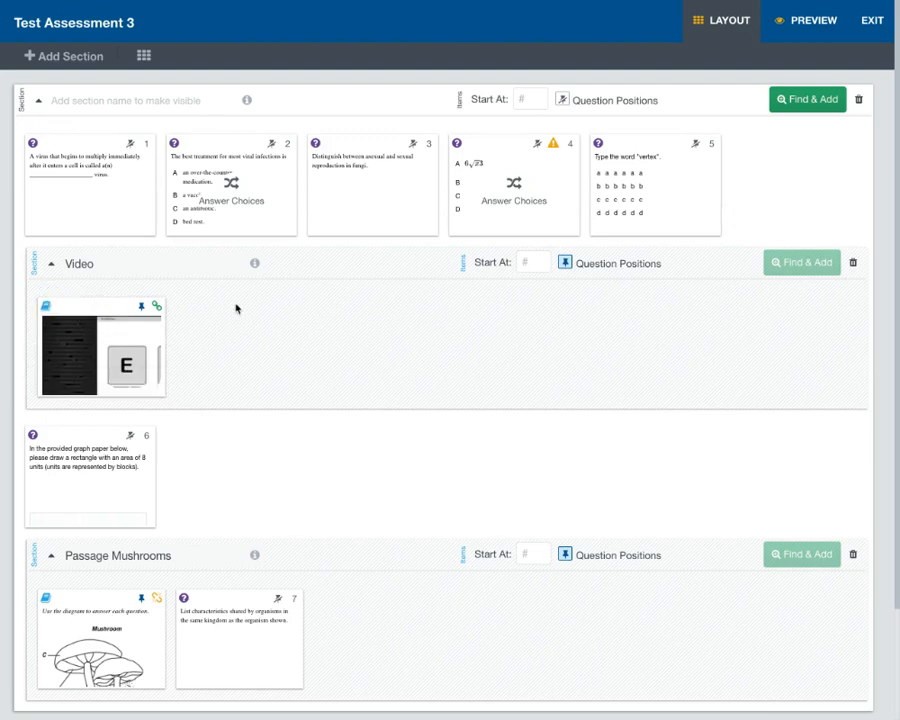
pyautogui.moveTo(106, 454); pyautogui.dragTo(150, 352)
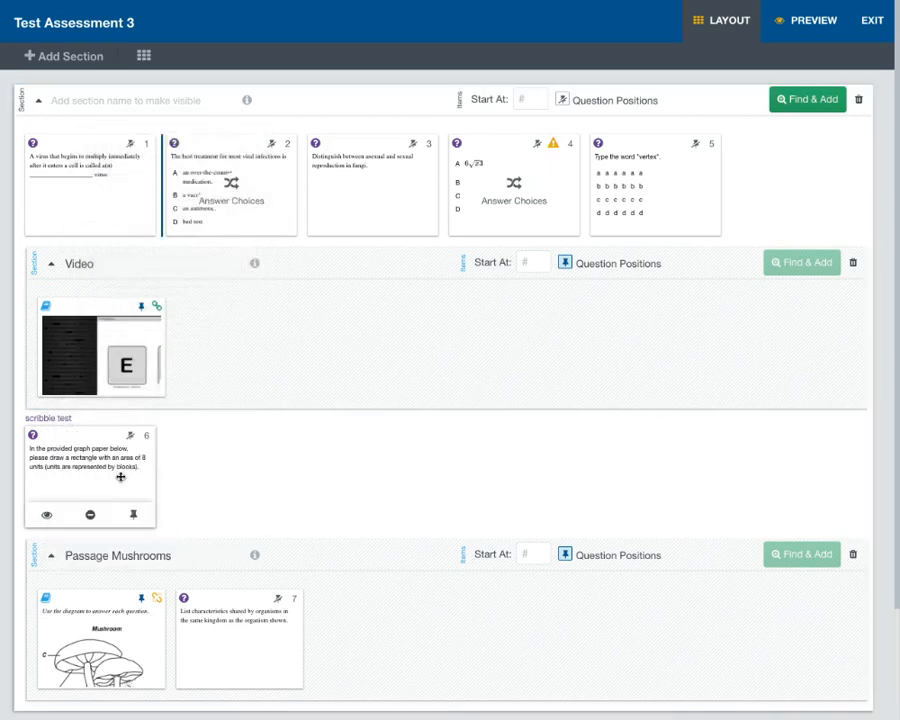
pyautogui.moveTo(310, 151); pyautogui.dragTo(262, 302)
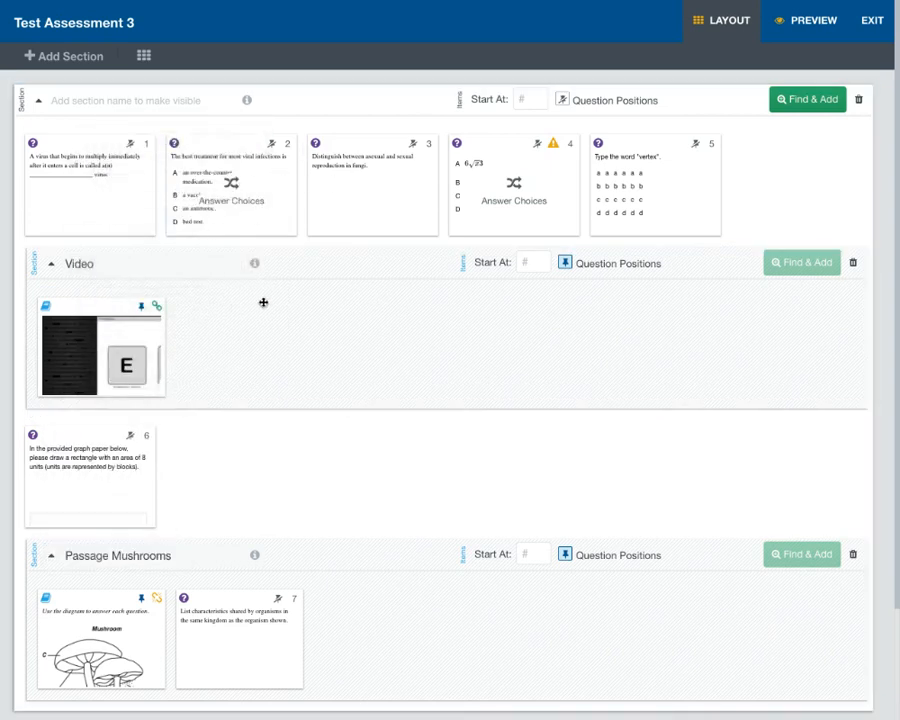
pyautogui.moveTo(228, 207); pyautogui.dragTo(370, 177)
pyautogui.scroll(-5, 404, 454)
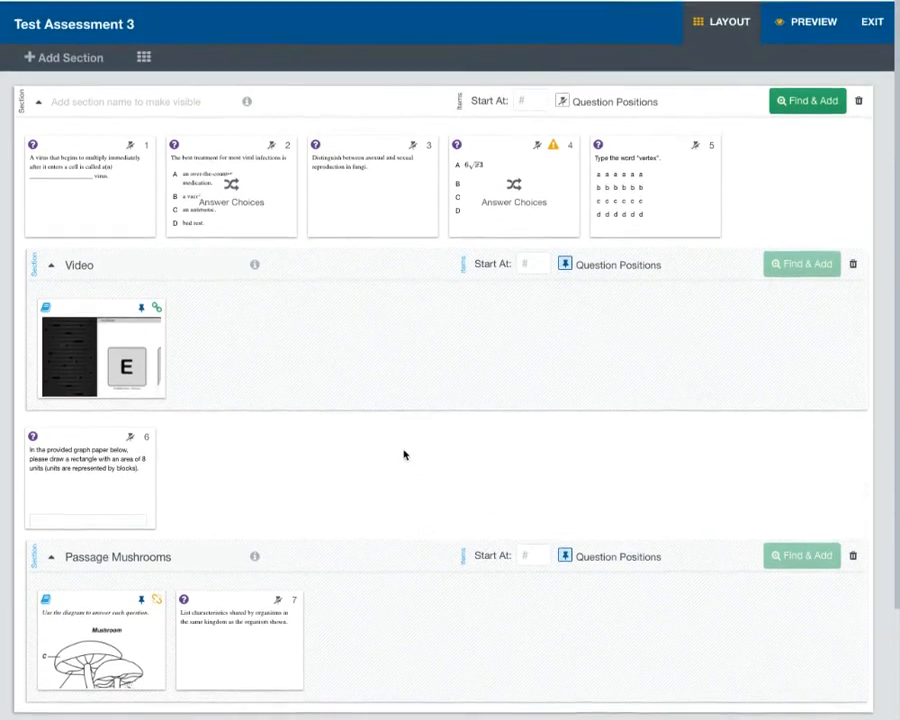
pyautogui.moveTo(358, 168)
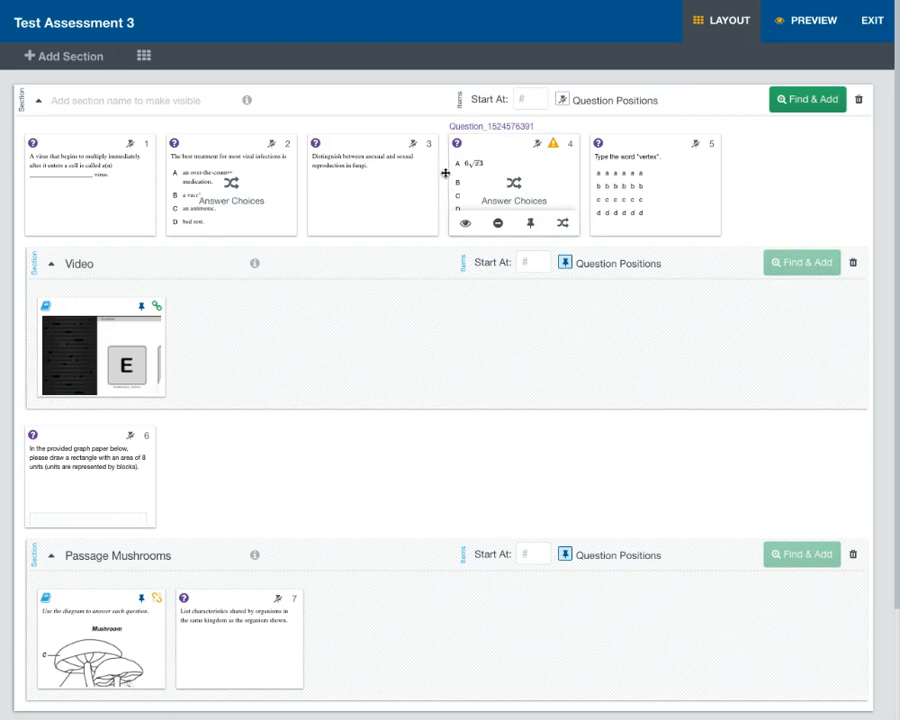
# Step: Preview Test Assessment 3 as a student from question 1 through question 3, and close the preview
pyautogui.click(796, 30)
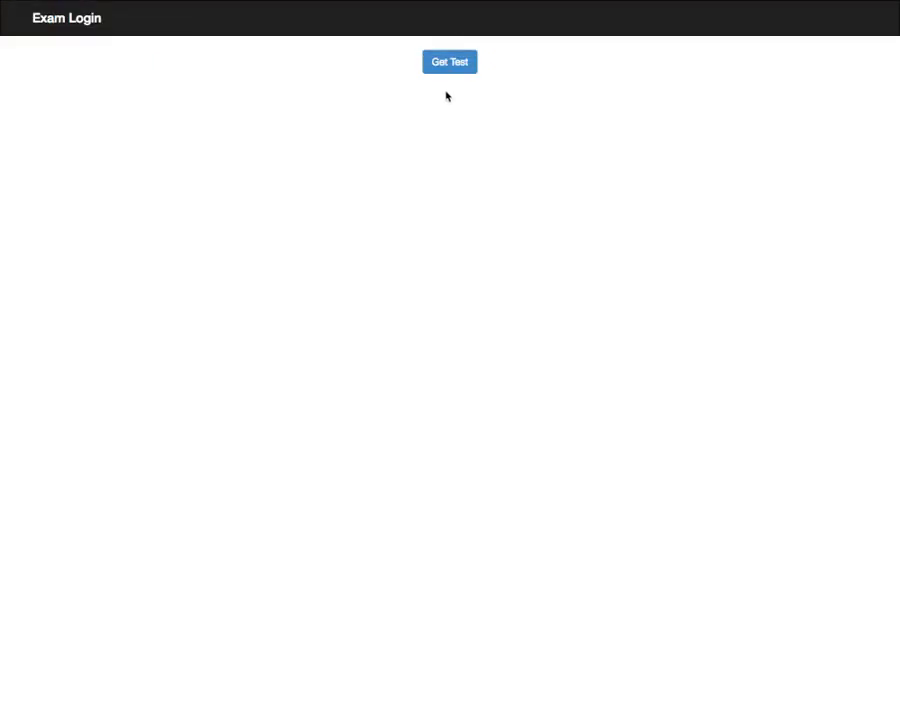
pyautogui.click(448, 70)
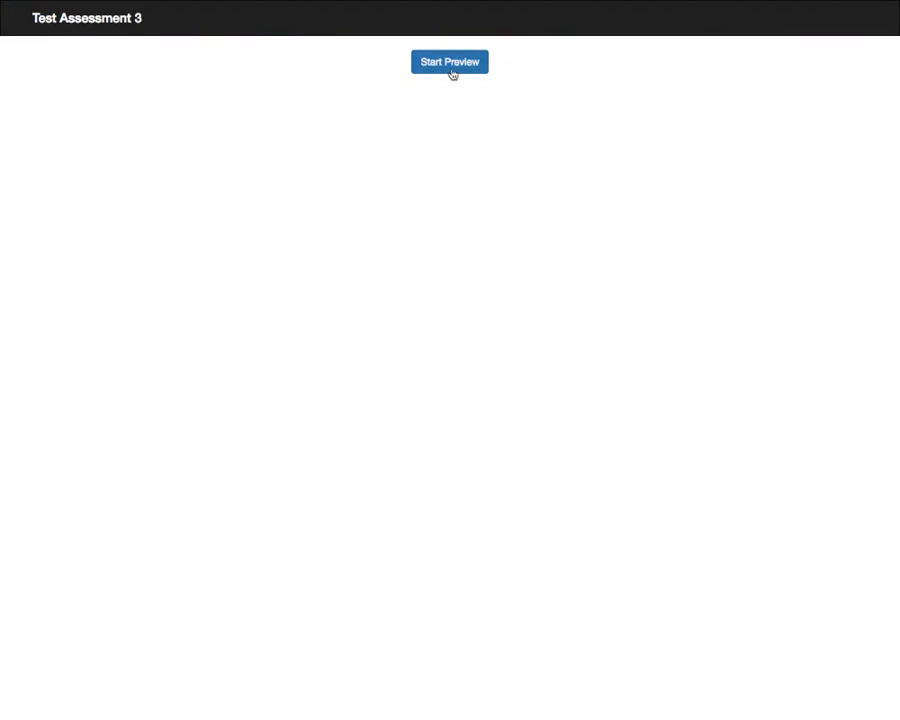
pyautogui.click(451, 70)
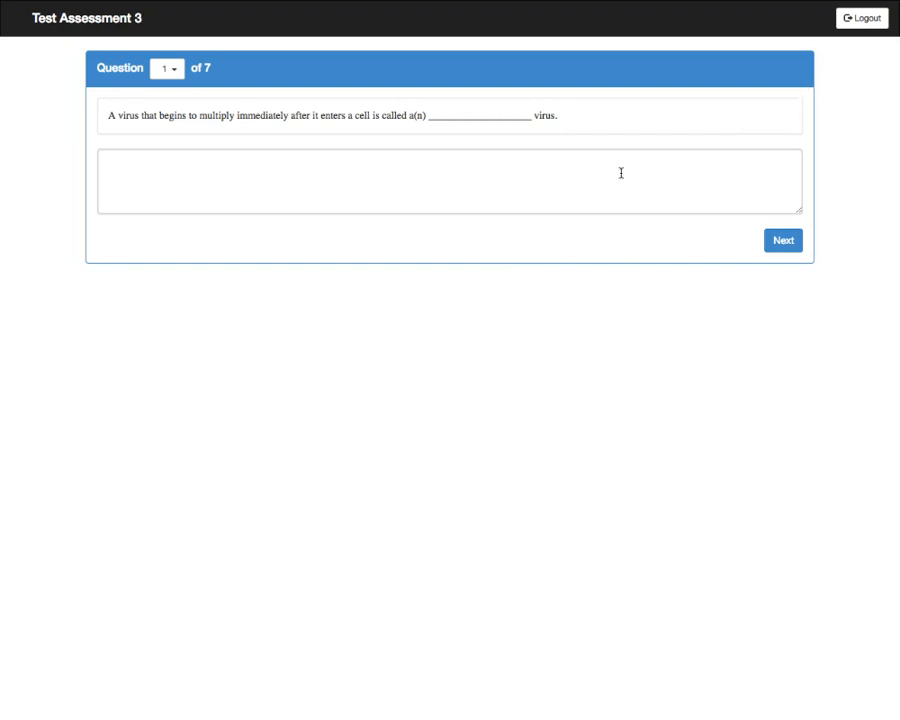
pyautogui.click(781, 247)
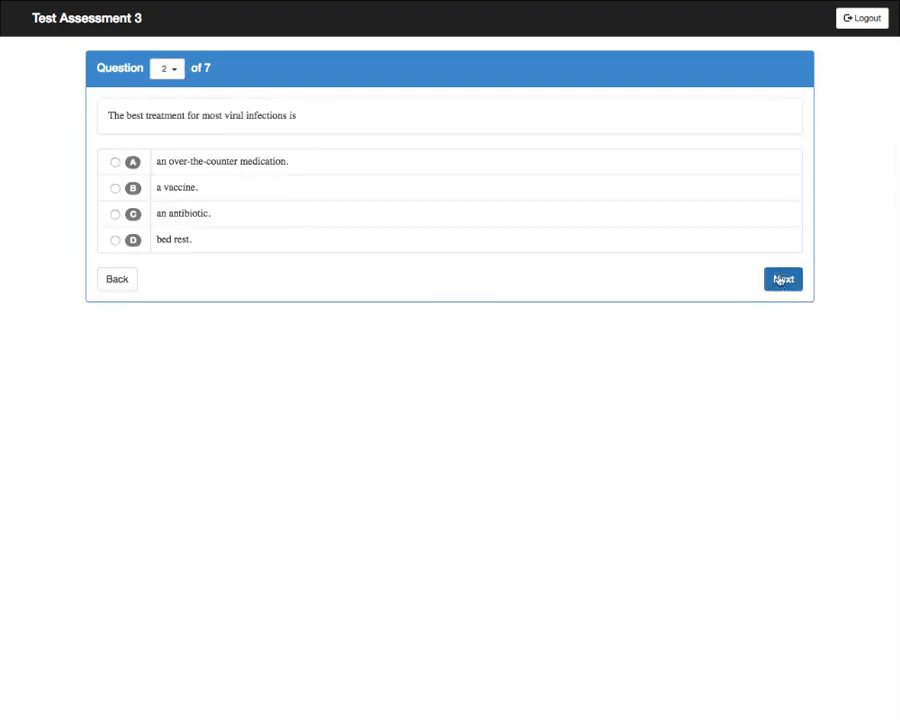
pyautogui.click(781, 280)
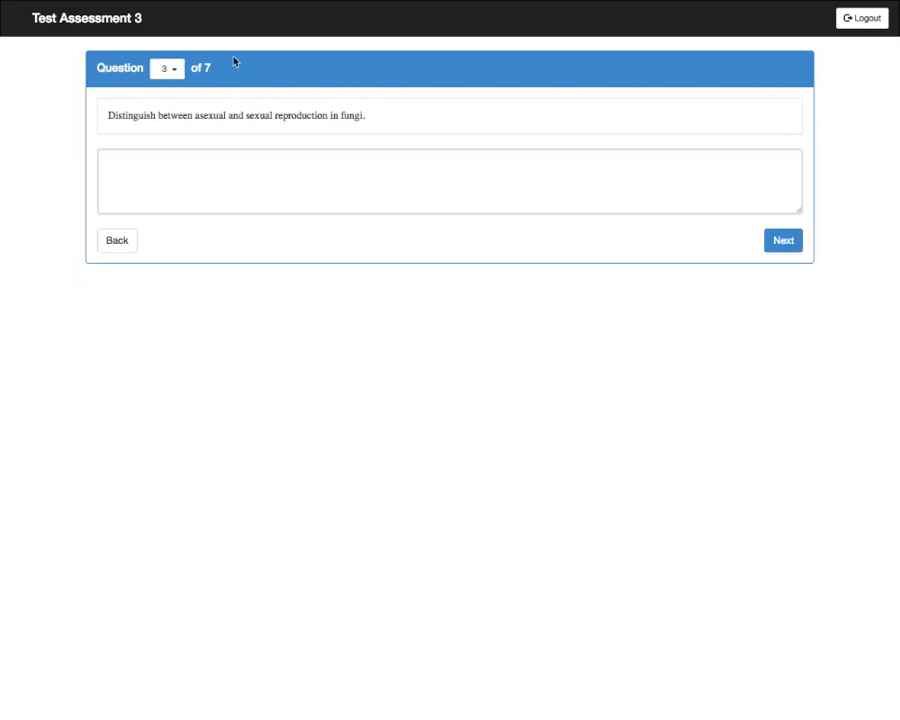
pyautogui.moveTo(410, 6)
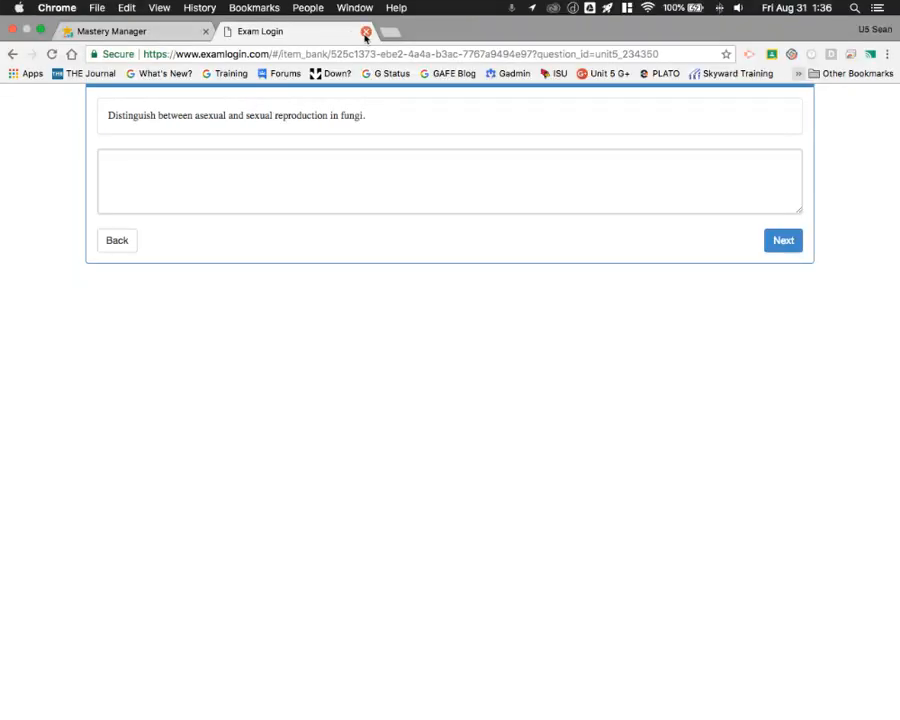
pyautogui.click(369, 31)
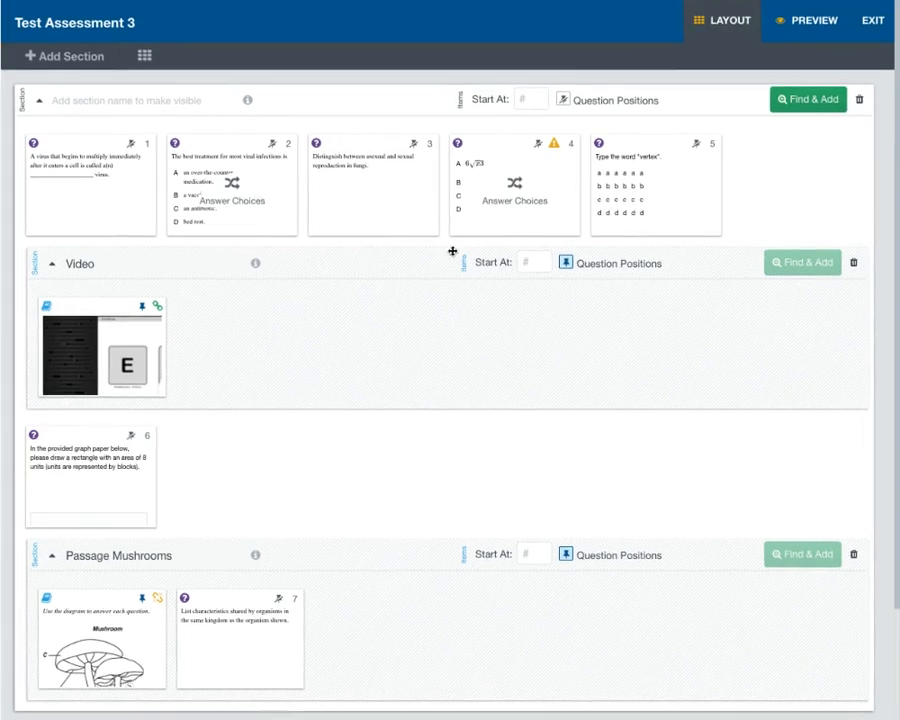
# Step: Exit the assessment layout and return to Item Bank 2
pyautogui.click(874, 27)
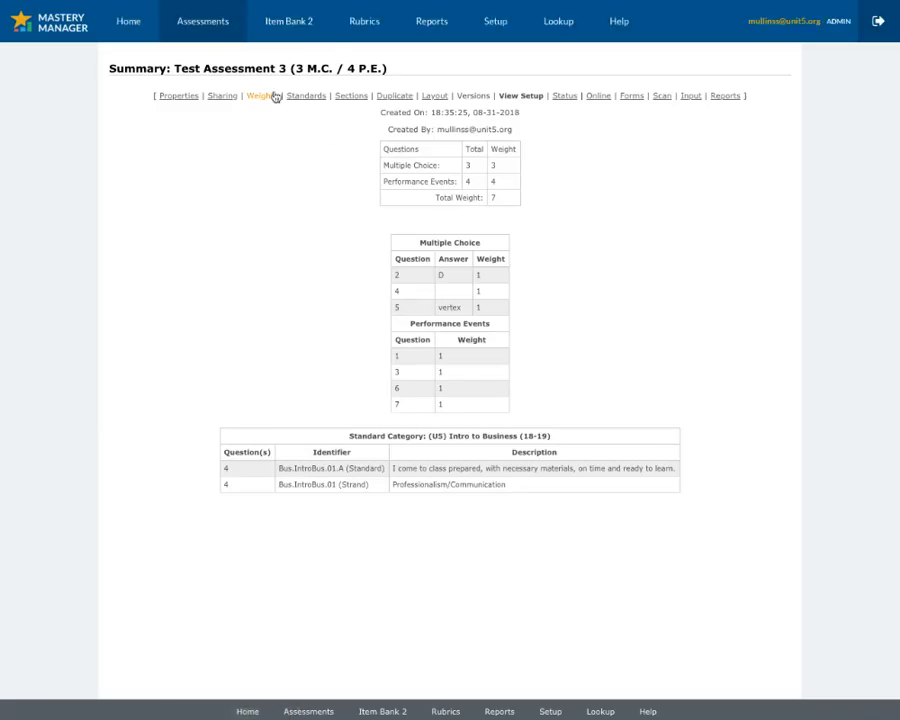
pyautogui.click(287, 30)
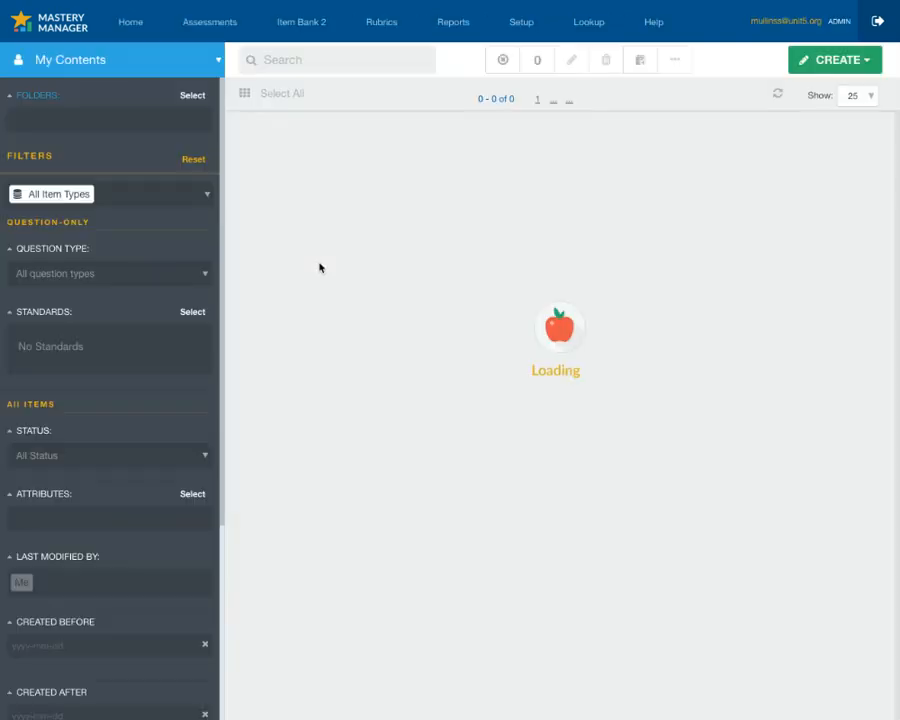